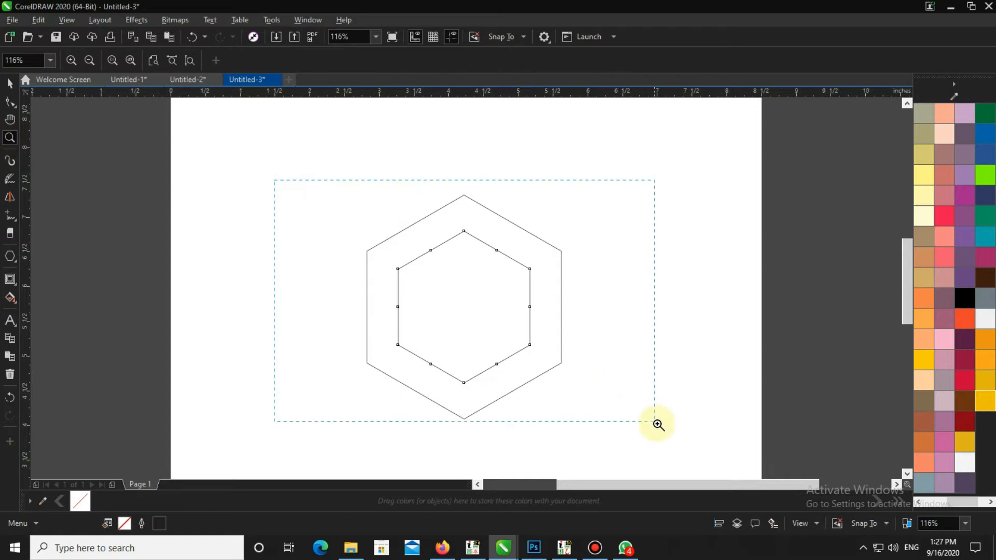
# - Place a smaller concentric copy about 0.89 in wide inside the inner hexagon and slightly reduce the middle hexagon
pyautogui.click(10, 82)
pyautogui.click(261, 240)
pyautogui.click(440, 283)
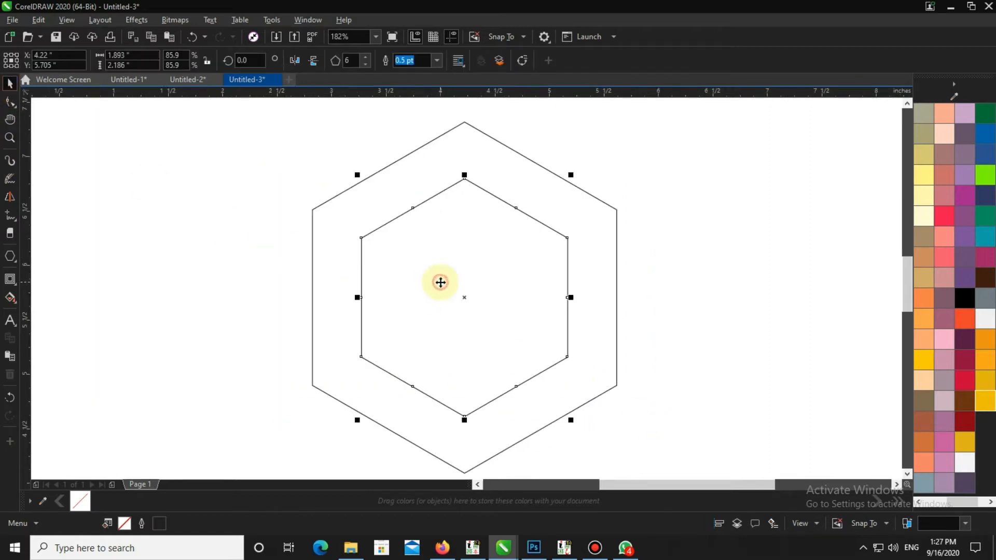
pyautogui.moveTo(357, 175); pyautogui.dragTo(410, 236)
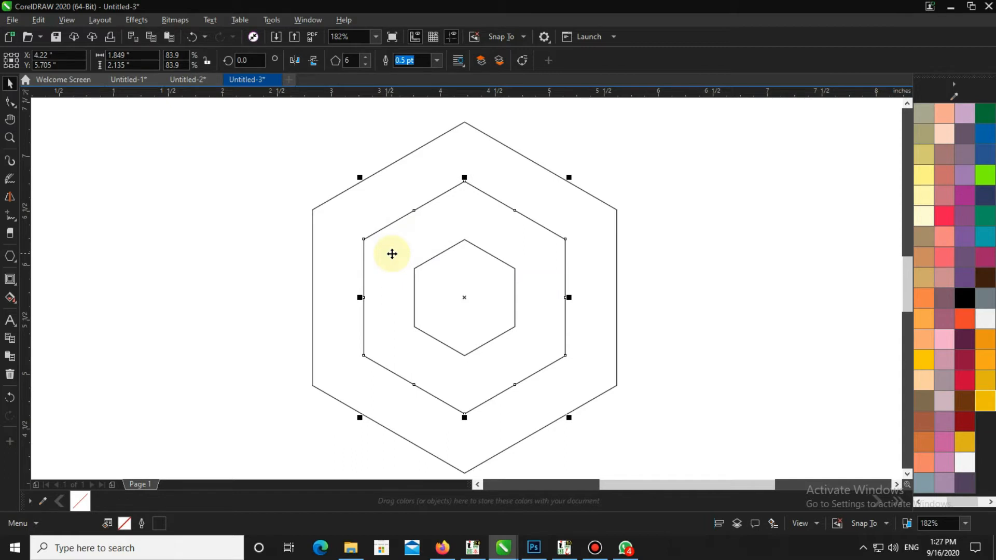
pyautogui.click(431, 282)
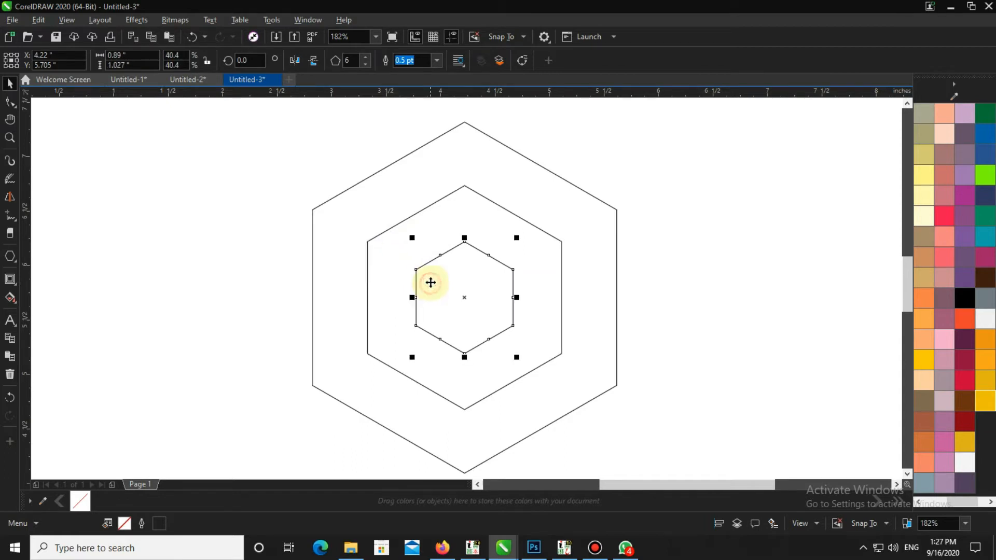
pyautogui.keyDown('shift'); pyautogui.click(411, 241); pyautogui.keyUp('shift')
pyautogui.click(434, 278)
pyautogui.keyDown('shift'); pyautogui.click(349, 218); pyautogui.keyUp('shift')
pyautogui.keyDown('shift'); pyautogui.click(451, 285); pyautogui.keyUp('shift')
pyautogui.click(331, 241)
pyautogui.click(306, 214)
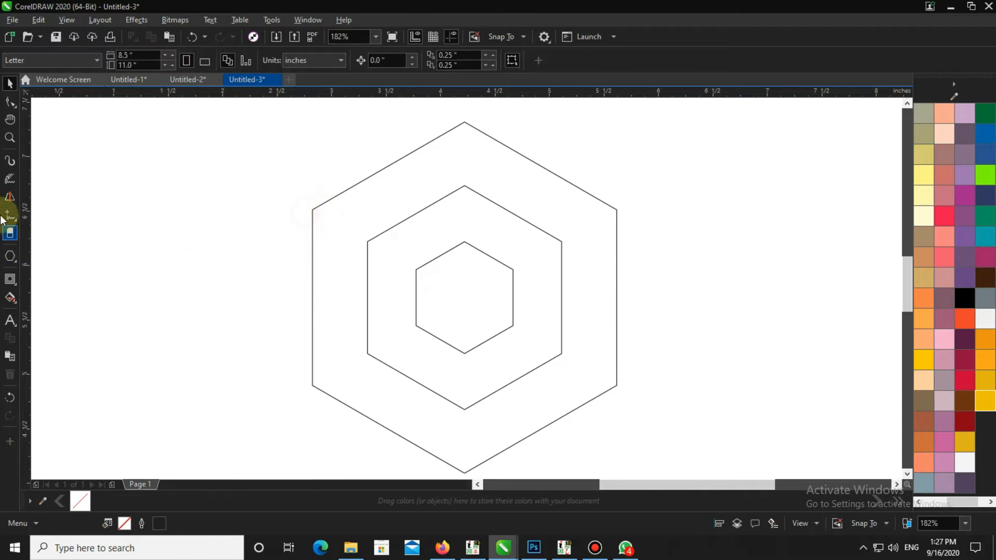
# - Draw a short horizontal line with the Freehand tool beside the outer hexagon's upper-left corner
pyautogui.click(11, 231)
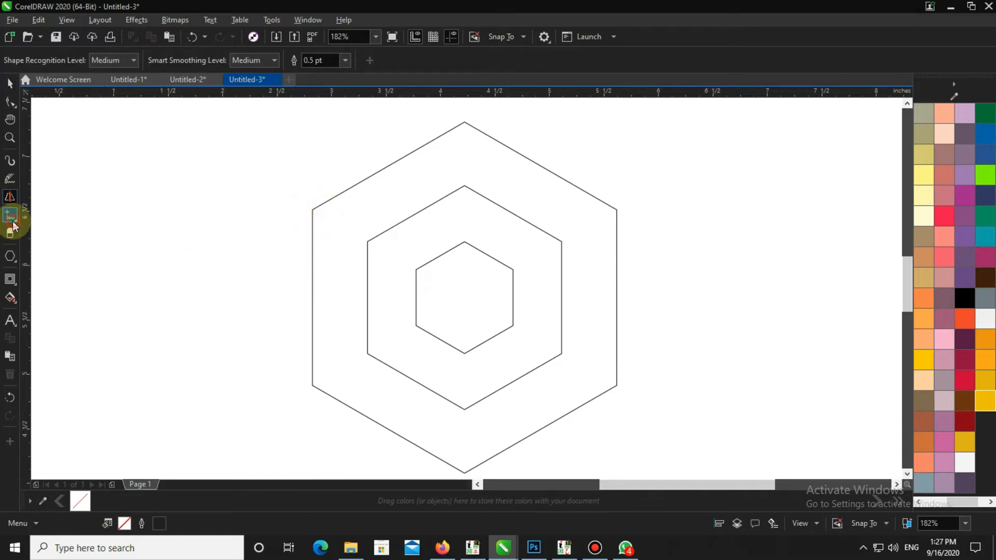
pyautogui.click(13, 222)
pyautogui.click(80, 229)
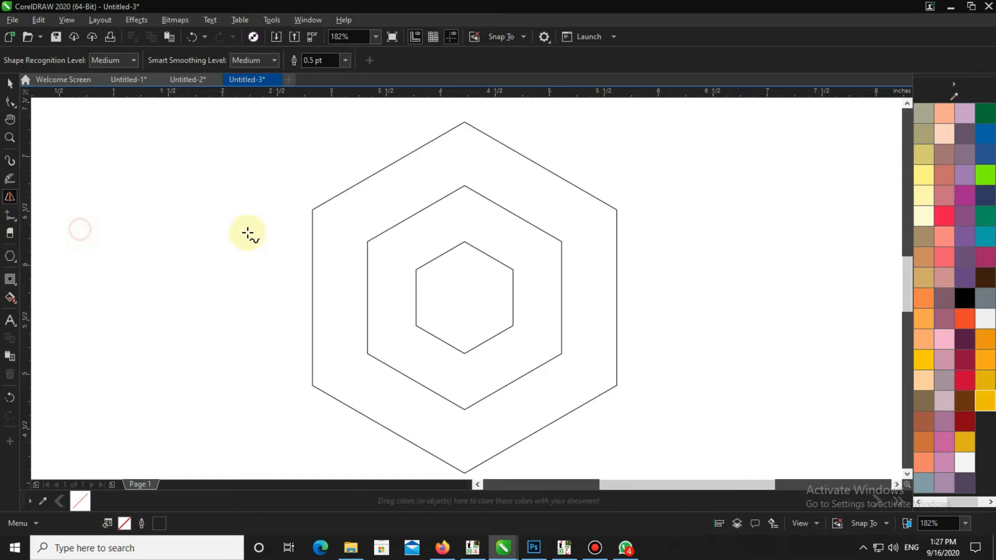
pyautogui.click(208, 217)
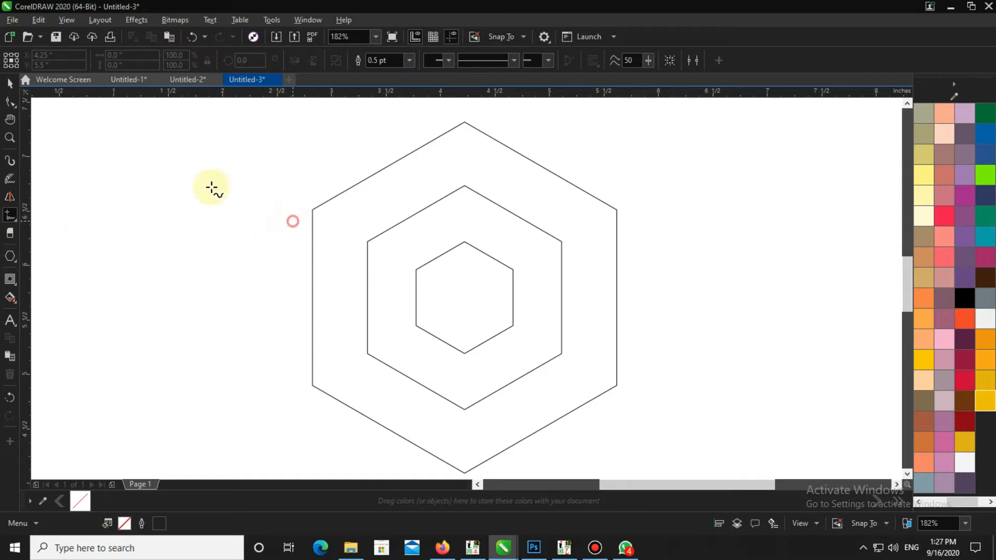
# - Move and rotate the line to about 330° so it connects the upper-left corners of the outer and middle hexagons
pyautogui.click(9, 137)
pyautogui.moveTo(201, 189); pyautogui.dragTo(407, 271)
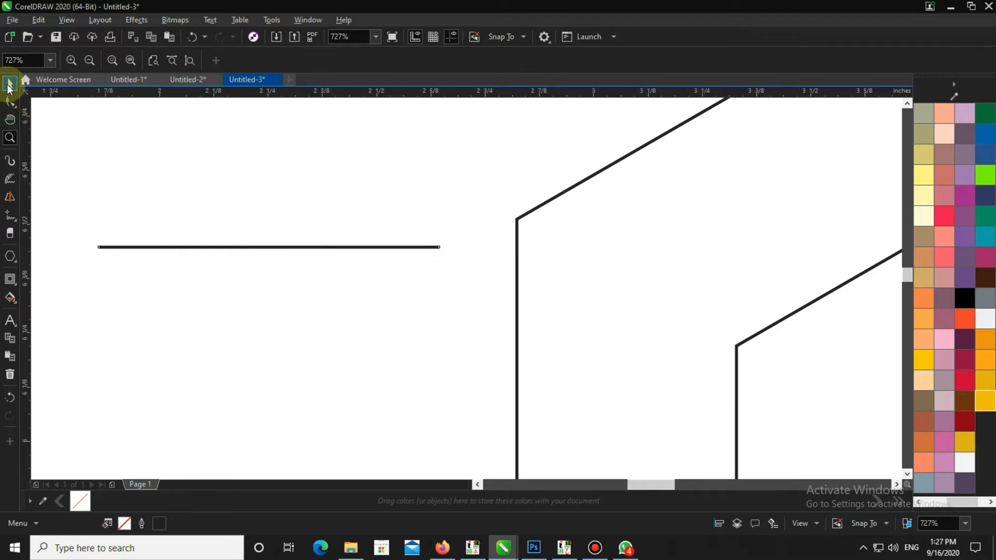
pyautogui.click(9, 83)
pyautogui.click(371, 248)
pyautogui.click(416, 247)
pyautogui.moveTo(444, 248); pyautogui.dragTo(435, 290)
pyautogui.click(96, 224)
pyautogui.moveTo(107, 213); pyautogui.dragTo(514, 218)
pyautogui.moveTo(833, 309); pyautogui.dragTo(795, 345)
pyautogui.moveTo(653, 244); pyautogui.dragTo(590, 267)
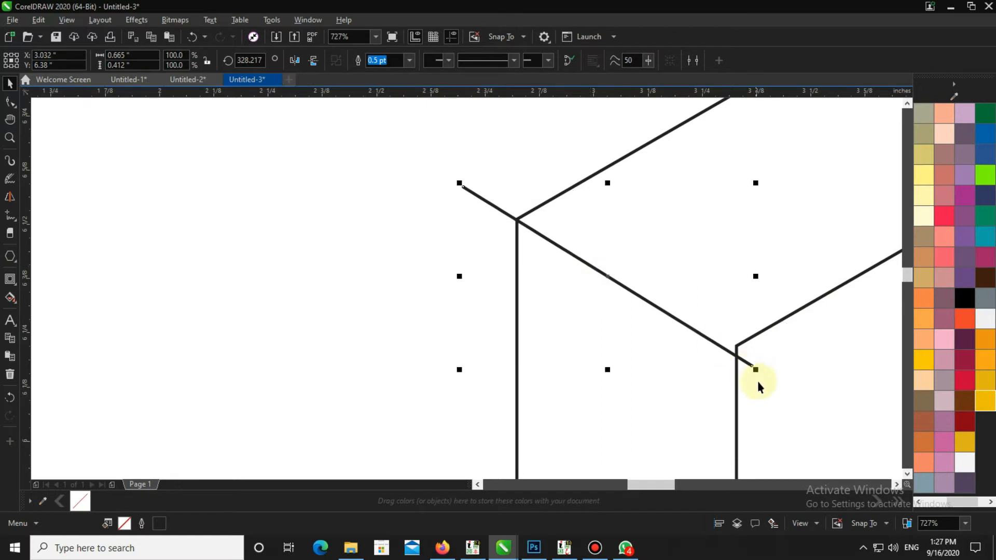
pyautogui.moveTo(757, 282); pyautogui.dragTo(762, 270)
pyautogui.moveTo(457, 273); pyautogui.dragTo(457, 274)
# - Copy the connecting line, mirror it horizontally, and position it across the upper-right corners of the outer and middle hexagons
pyautogui.scroll(-4, 307, 232)
pyautogui.press('F2')
pyautogui.moveTo(318, 176); pyautogui.dragTo(712, 320)
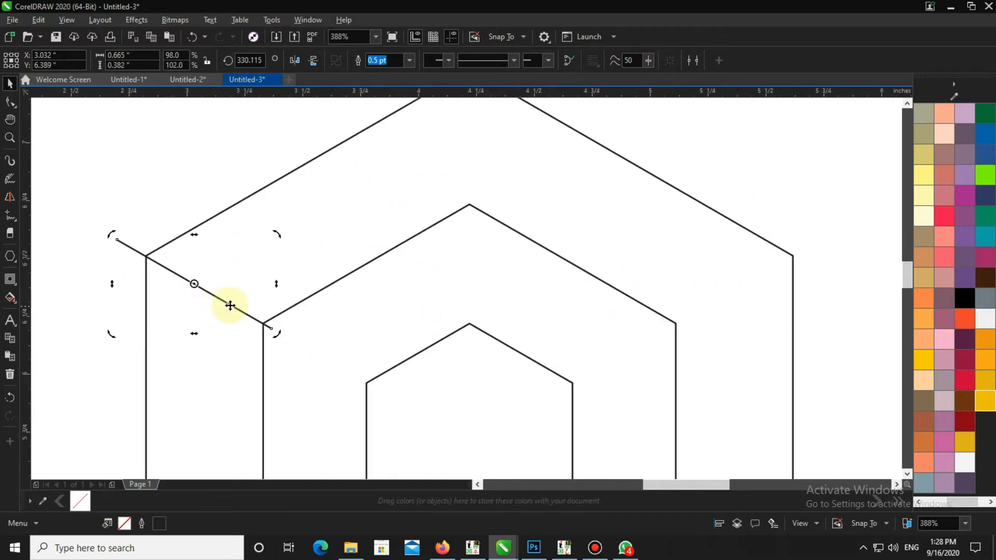
pyautogui.moveTo(235, 306); pyautogui.dragTo(682, 306)
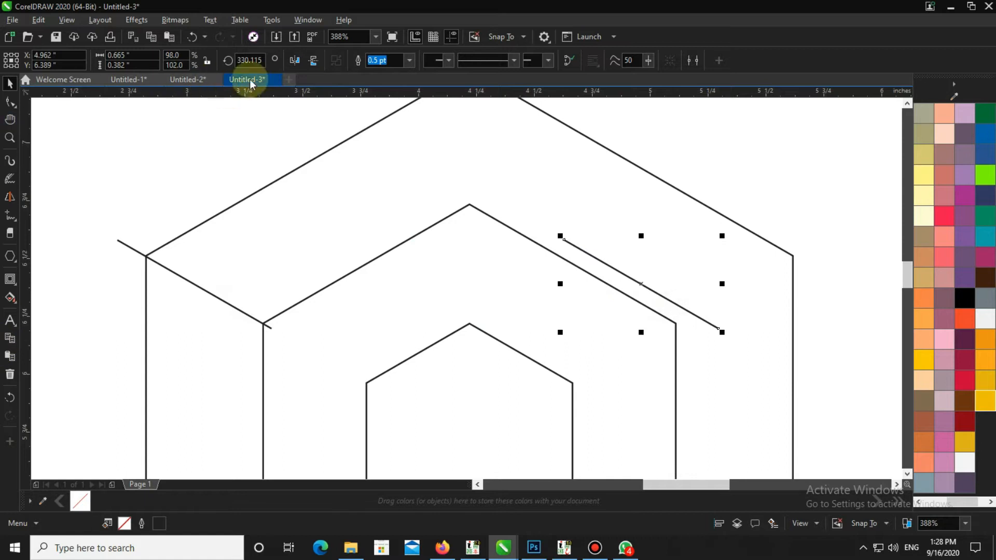
pyautogui.click(294, 62)
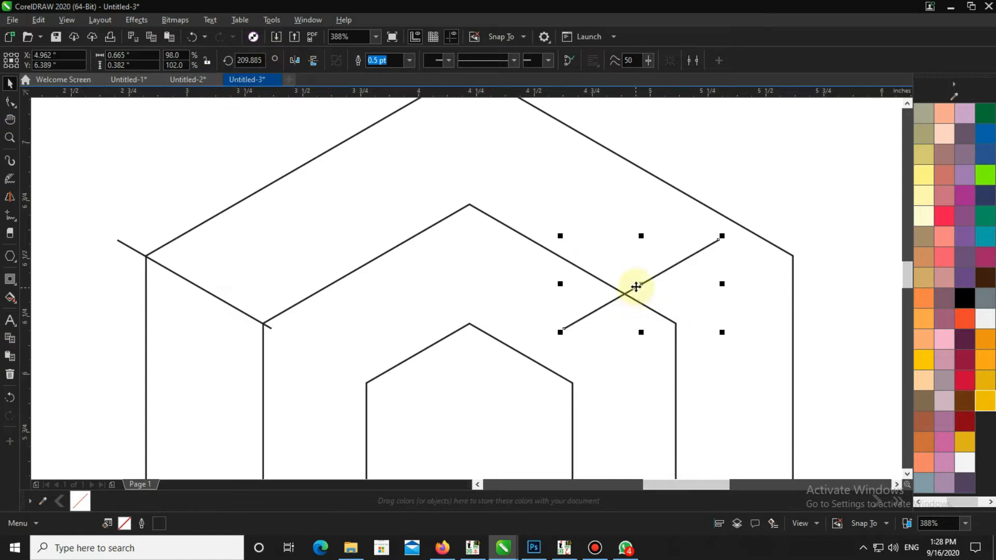
pyautogui.moveTo(742, 288); pyautogui.dragTo(738, 288)
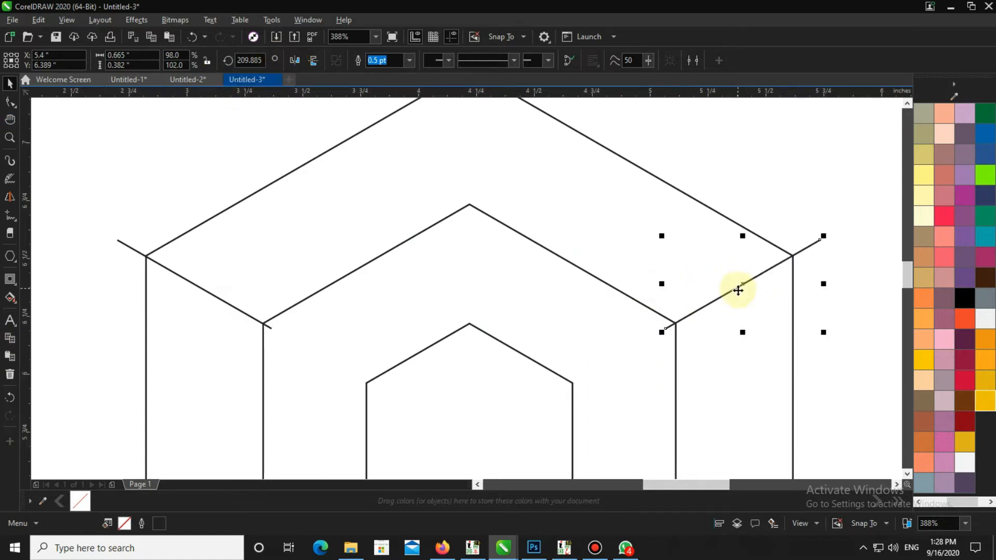
# - Copy the upper-left connecting line to the lower-right corners of the middle and inner hexagons
pyautogui.scroll(-1, 697, 282)
pyautogui.press('F2')
pyautogui.moveTo(325, 167); pyautogui.dragTo(744, 495)
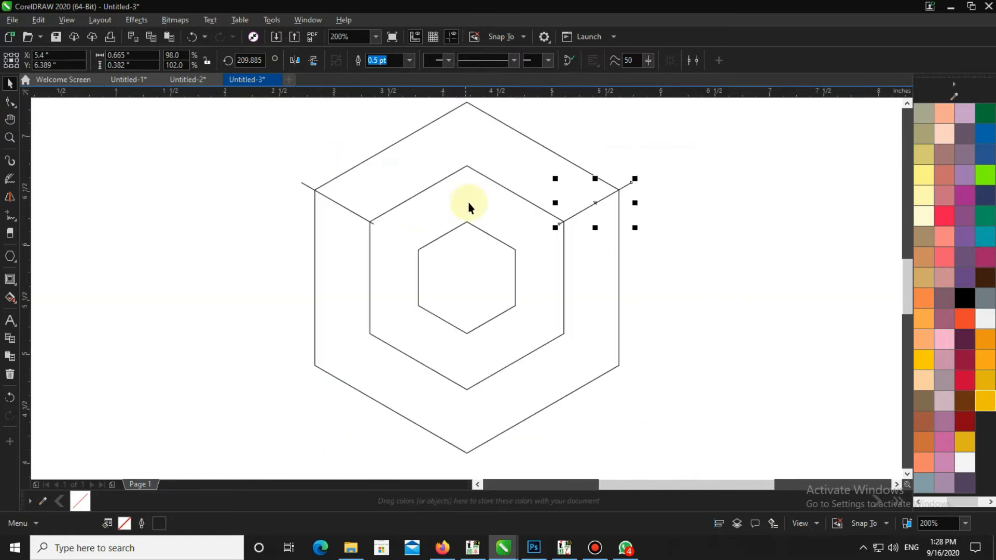
pyautogui.moveTo(369, 223); pyautogui.dragTo(591, 366)
# - Copy the lower-right line, mirror it horizontally, and align it with the lower-left corners of the middle and inner hexagons
pyautogui.moveTo(527, 297); pyautogui.dragTo(235, 314)
pyautogui.scroll(-1, 529, 294)
pyautogui.rightClick(414, 297)
pyautogui.click(299, 64)
pyautogui.press('F2')
pyautogui.moveTo(111, 216); pyautogui.dragTo(353, 343)
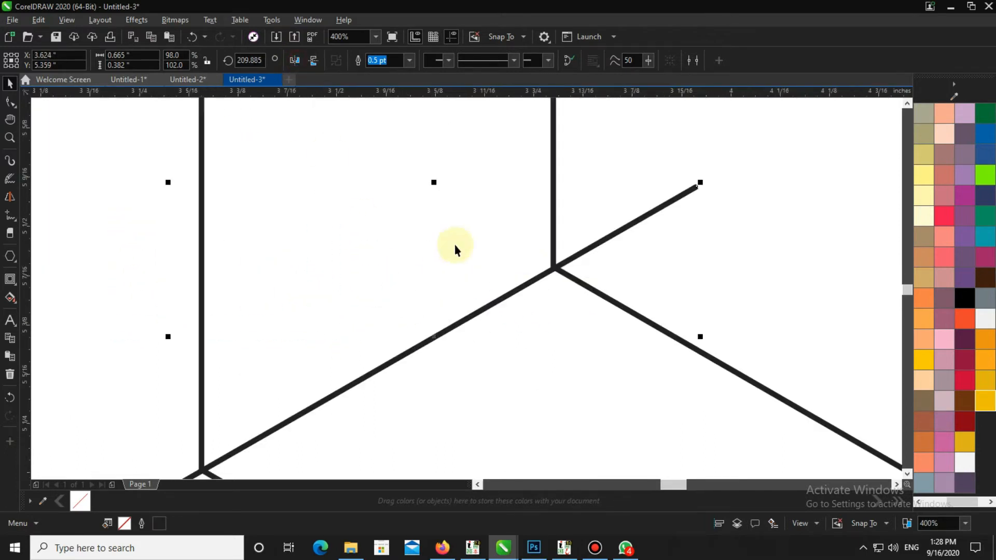
pyautogui.moveTo(531, 284); pyautogui.dragTo(520, 271)
# - Draw a vertical Freehand line about 0.6 in long between the top corners of the middle and inner hexagons
pyautogui.scroll(-5, 521, 271)
pyautogui.moveTo(451, 155); pyautogui.dragTo(641, 306)
pyautogui.click(10, 214)
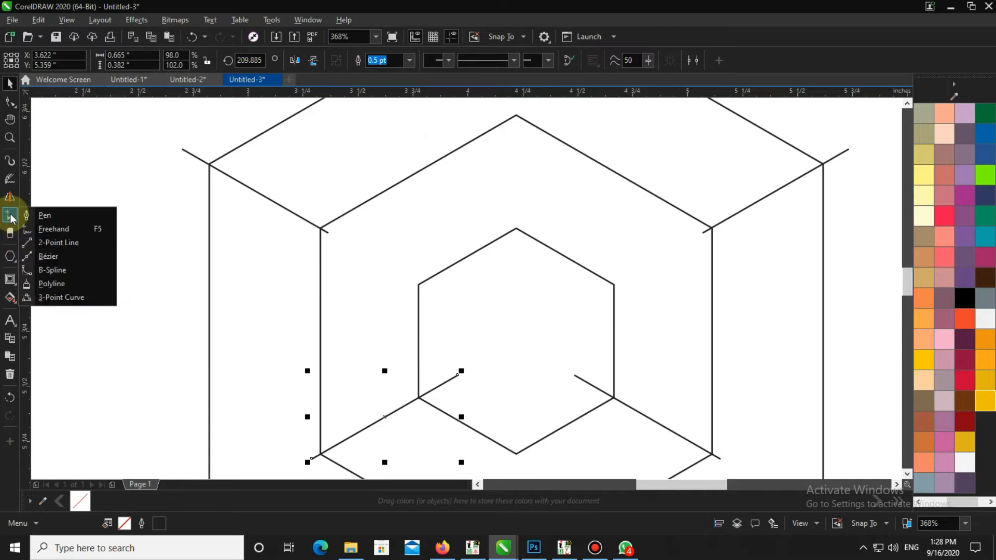
pyautogui.click(82, 229)
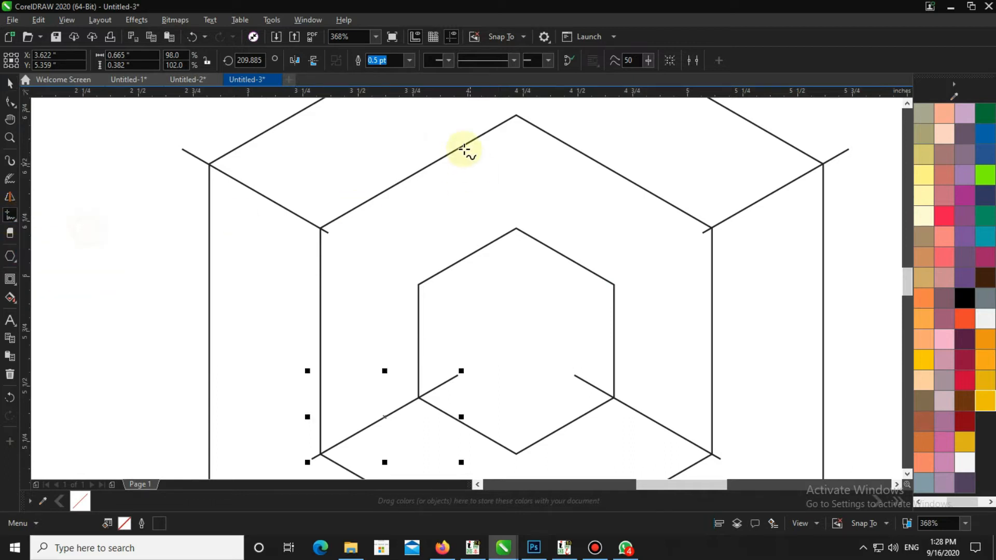
pyautogui.click(517, 110)
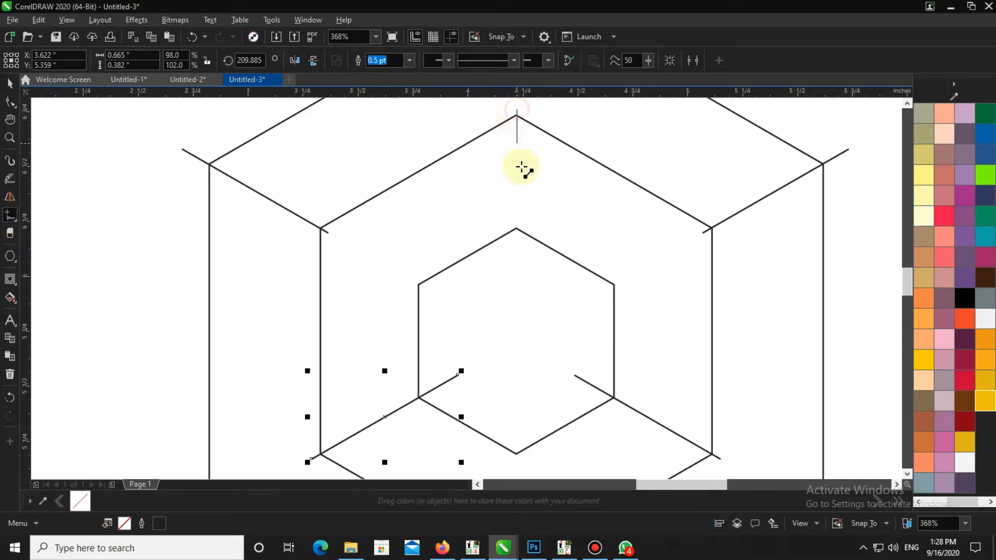
pyautogui.click(525, 240)
pyautogui.press('space')
# - Shift the vertical line slightly so it is centered on the top corners of the middle and inner hexagons
pyautogui.click(10, 138)
pyautogui.moveTo(373, 315); pyautogui.dragTo(575, 99)
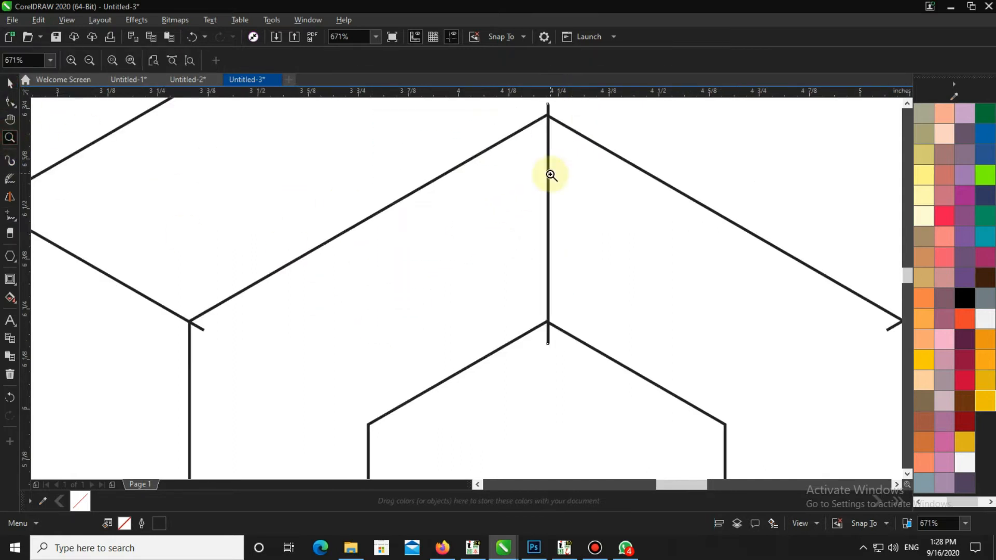
pyautogui.click(8, 82)
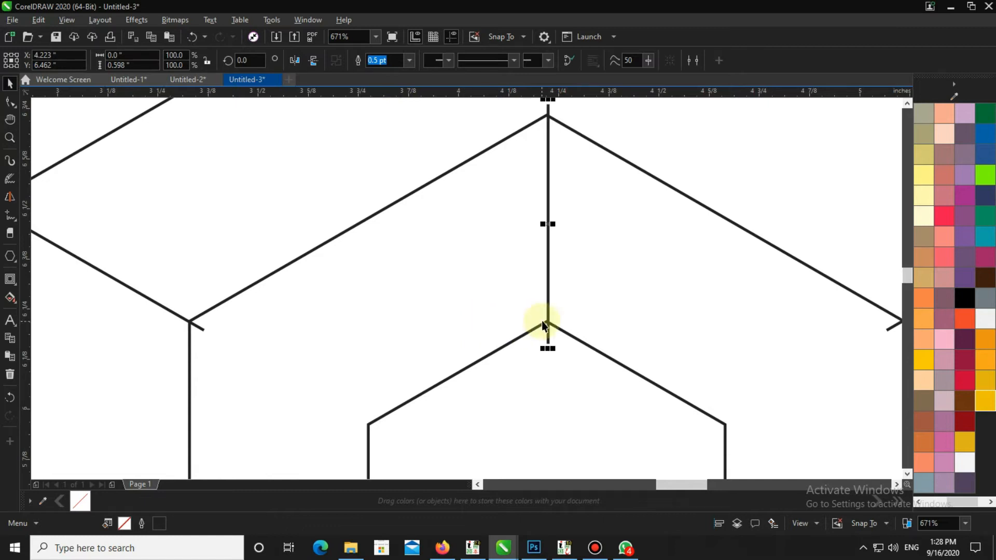
pyautogui.moveTo(544, 313); pyautogui.dragTo(544, 314)
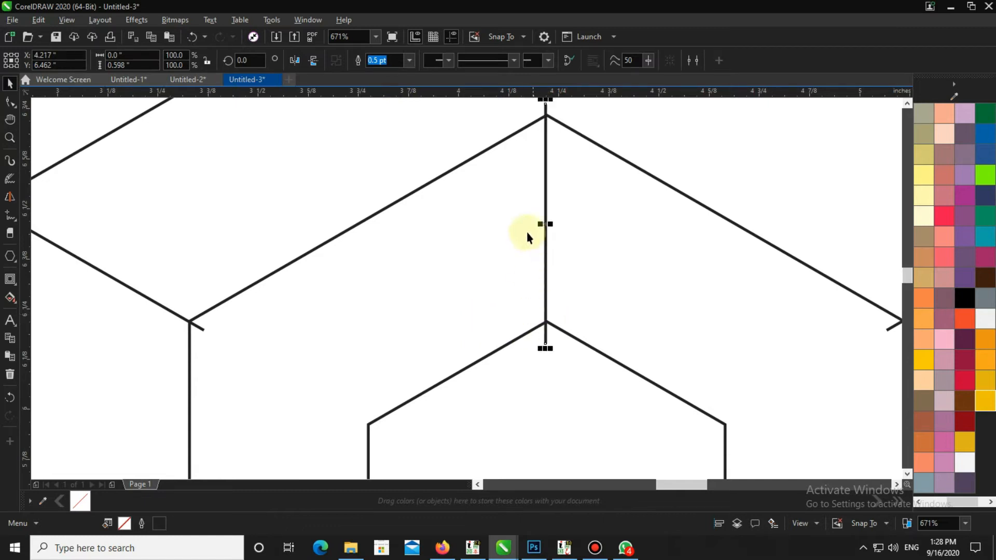
pyautogui.scroll(4, 566, 101)
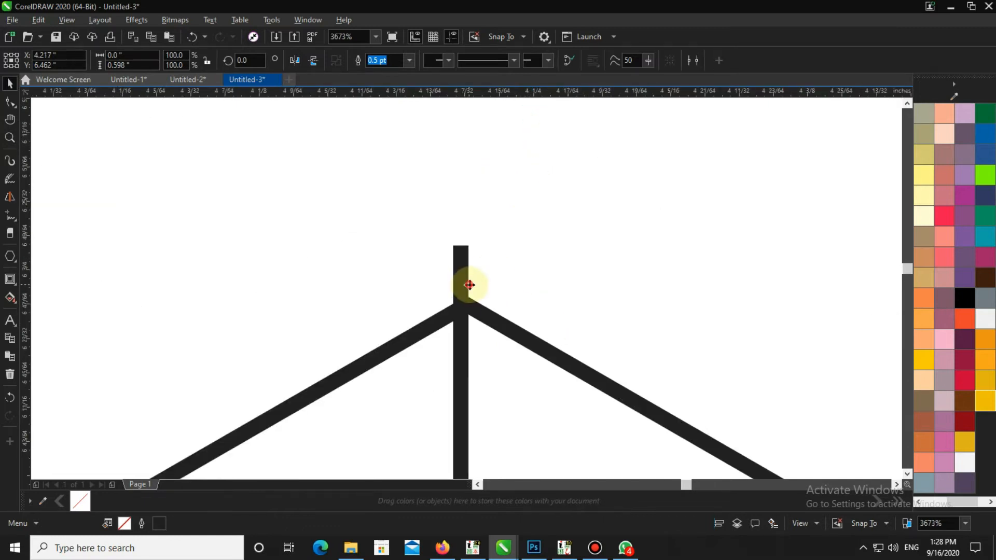
pyautogui.click(471, 285)
pyautogui.scroll(-8, 469, 284)
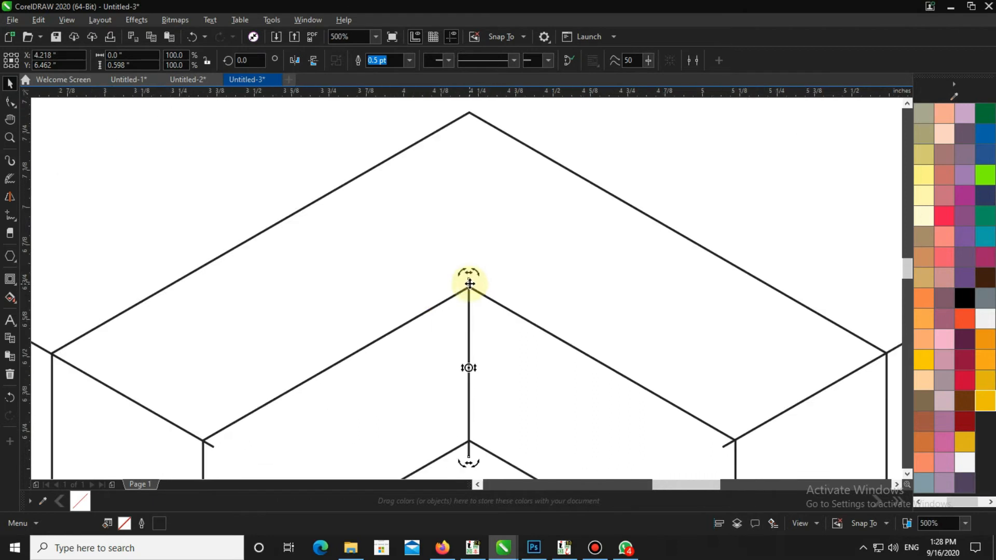
pyautogui.scroll(2, 418, 279)
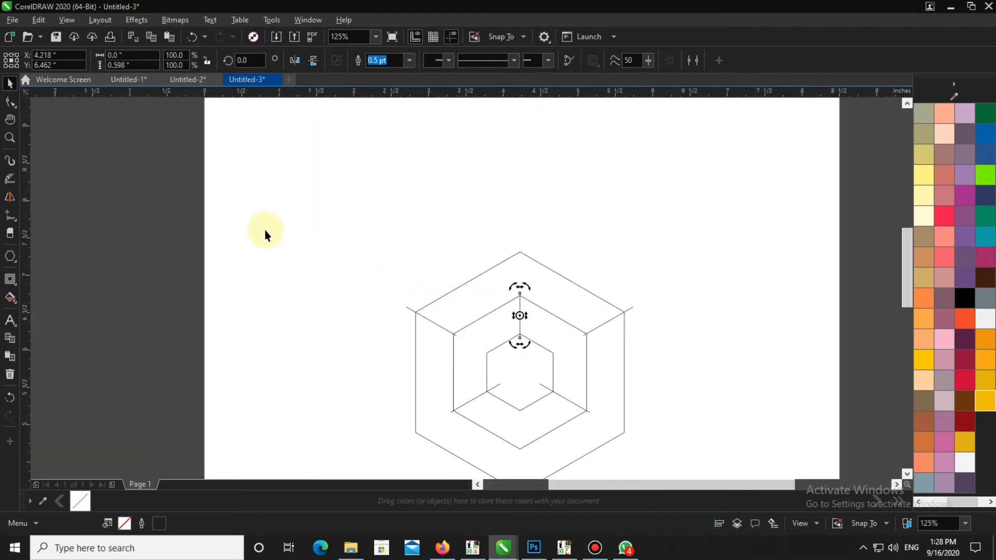
# - Copy the vertical line straight down so it connects the bottom corners of the middle and outer hexagons
pyautogui.click(9, 138)
pyautogui.moveTo(350, 225); pyautogui.dragTo(693, 451)
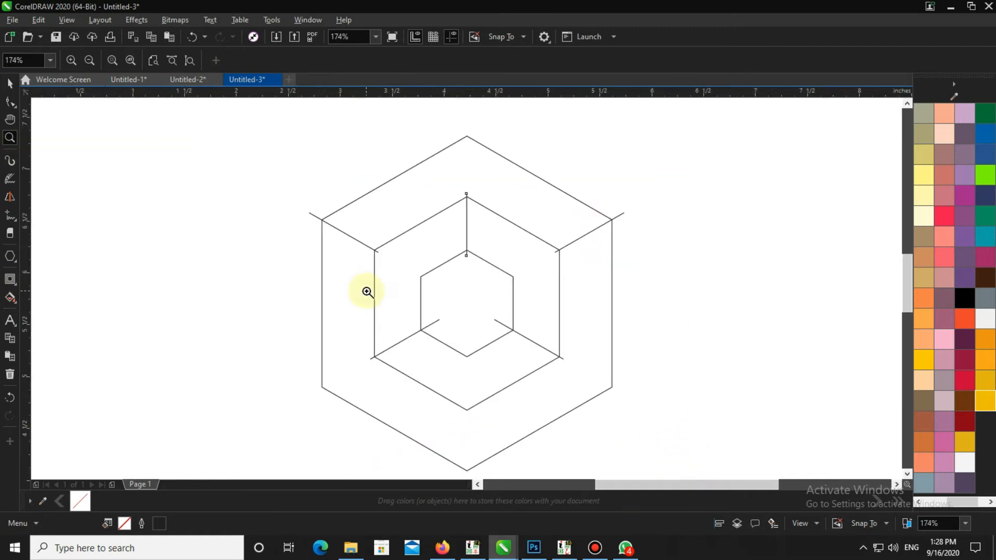
pyautogui.click(11, 83)
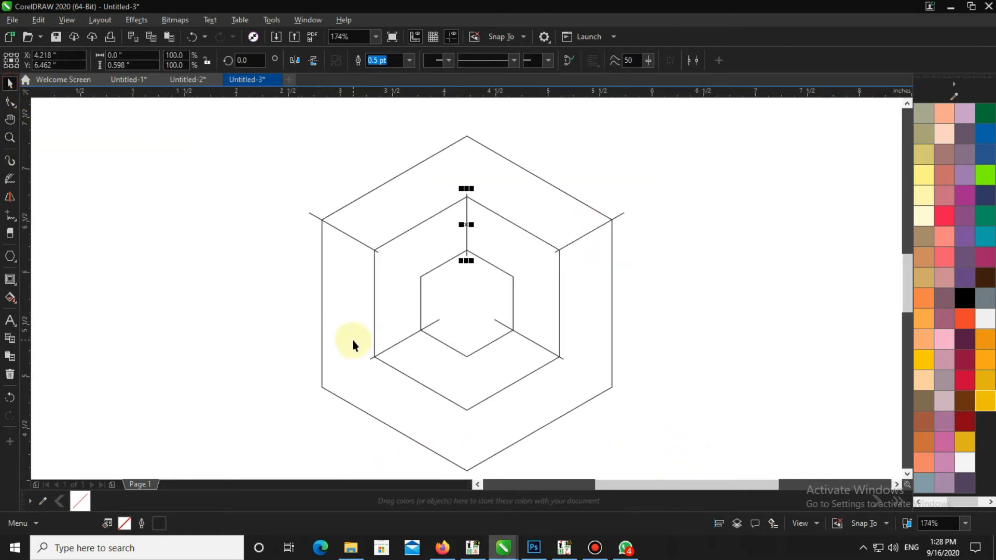
pyautogui.click(353, 339)
pyautogui.click(394, 349)
pyautogui.click(466, 215)
pyautogui.moveTo(467, 211); pyautogui.dragTo(467, 293)
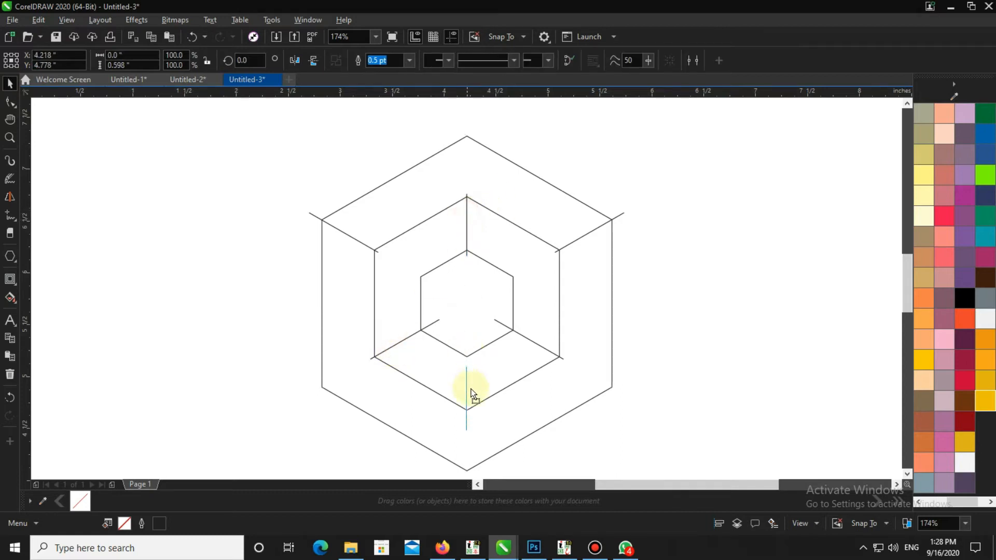
pyautogui.moveTo(471, 423); pyautogui.dragTo(472, 428)
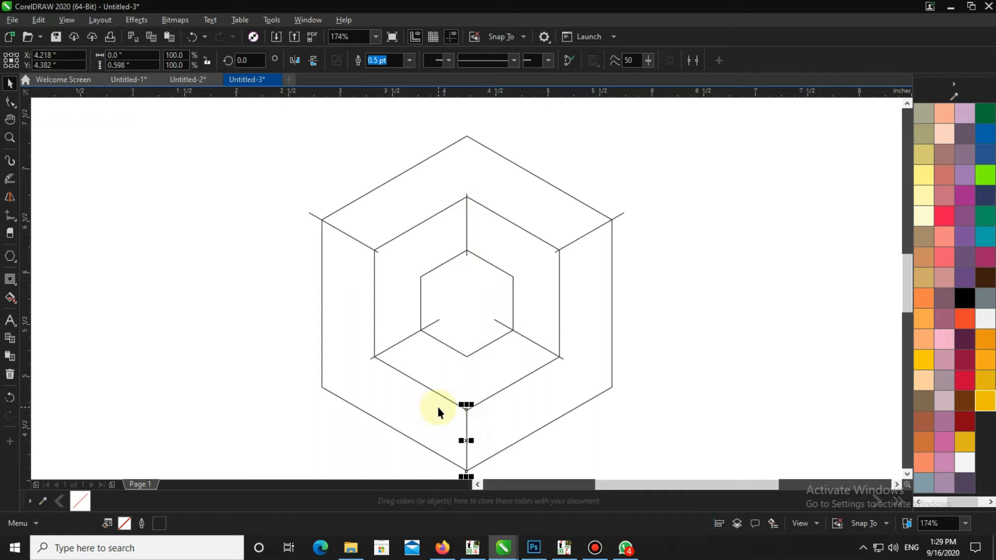
pyautogui.moveTo(447, 400); pyautogui.dragTo(511, 472)
pyautogui.click(448, 377)
pyautogui.click(461, 307)
# - Smart Fill the top, left and right sections between the outer and middle hexagons with blue-gray
pyautogui.scroll(-4, 481, 340)
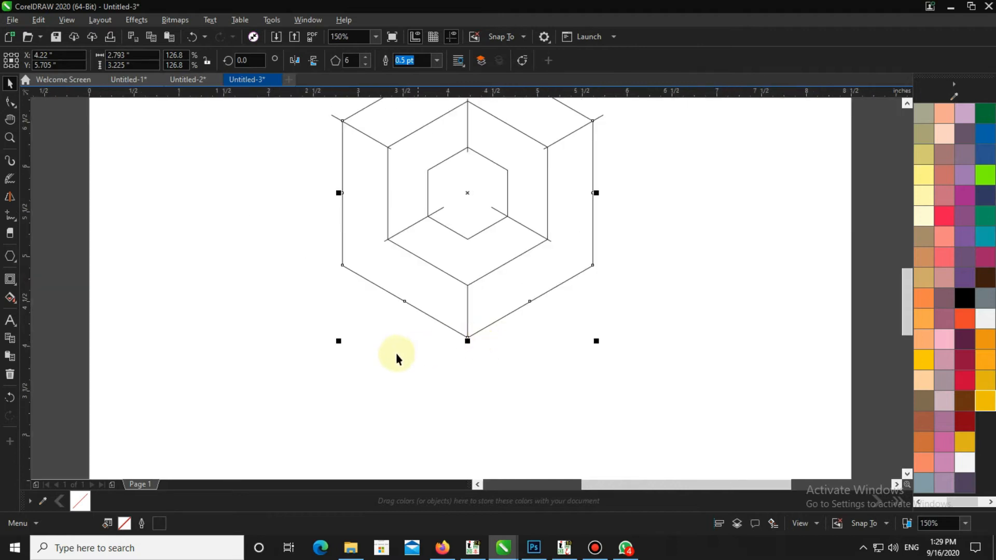
pyautogui.scroll(-2, 399, 353)
pyautogui.click(9, 137)
pyautogui.moveTo(323, 183); pyautogui.dragTo(516, 351)
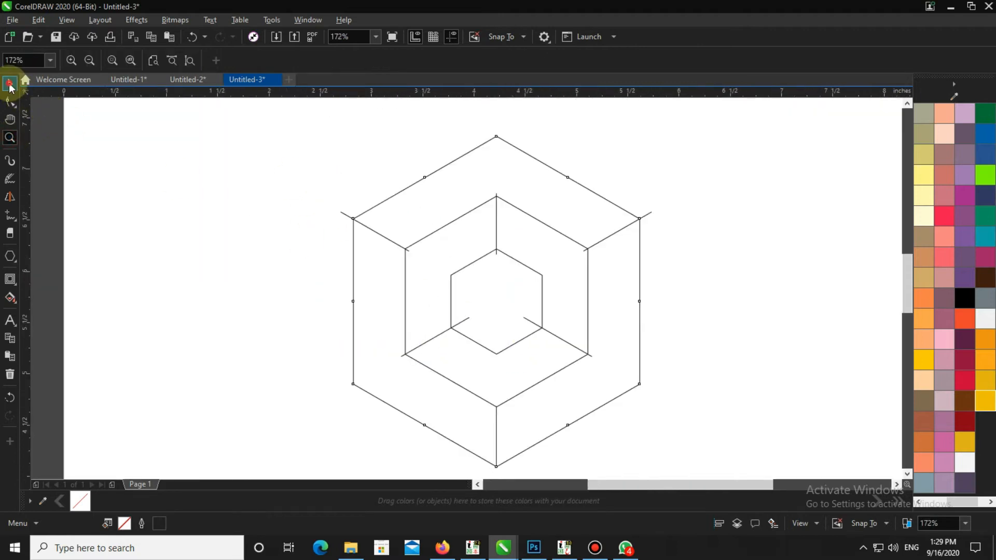
pyautogui.click(9, 83)
pyautogui.click(9, 295)
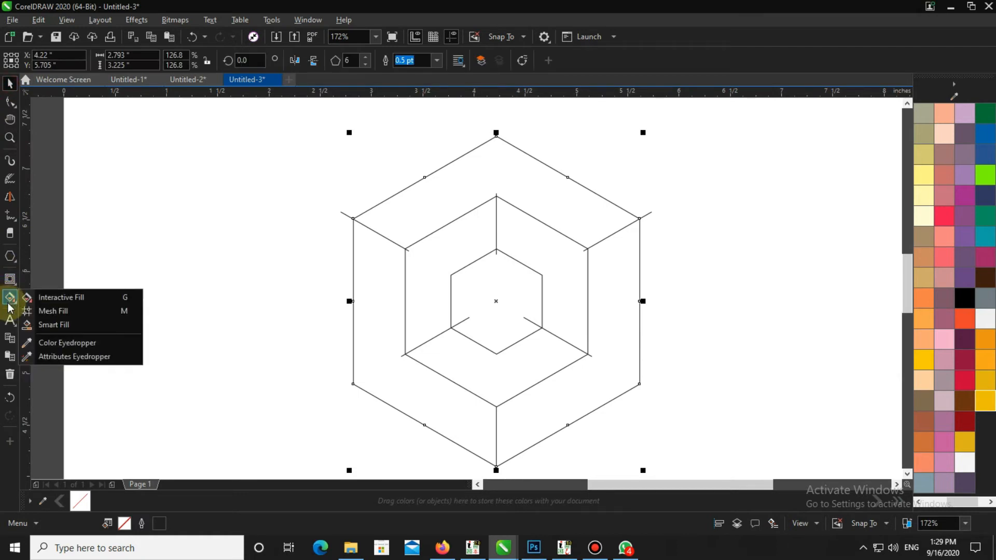
pyautogui.click(64, 326)
pyautogui.click(468, 193)
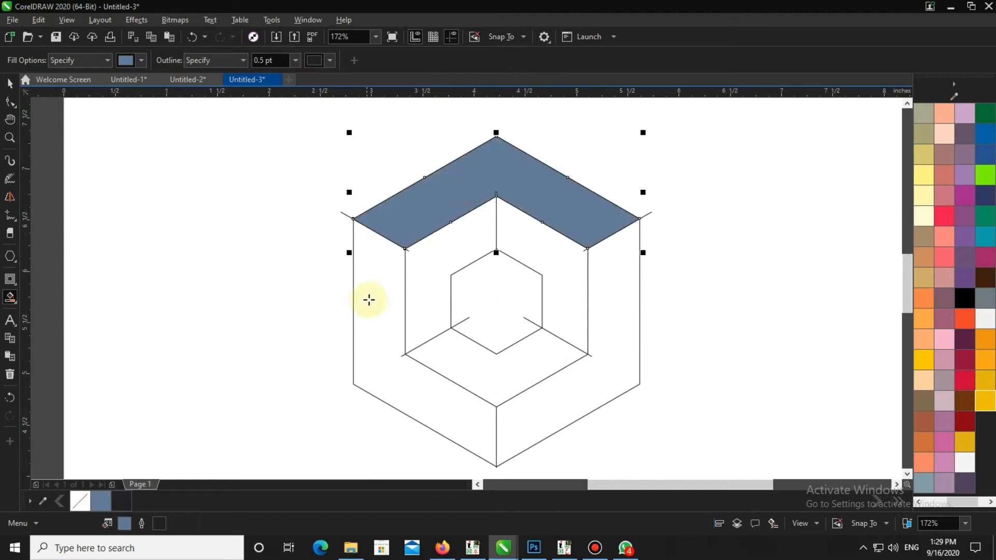
pyautogui.click(374, 296)
pyautogui.click(616, 326)
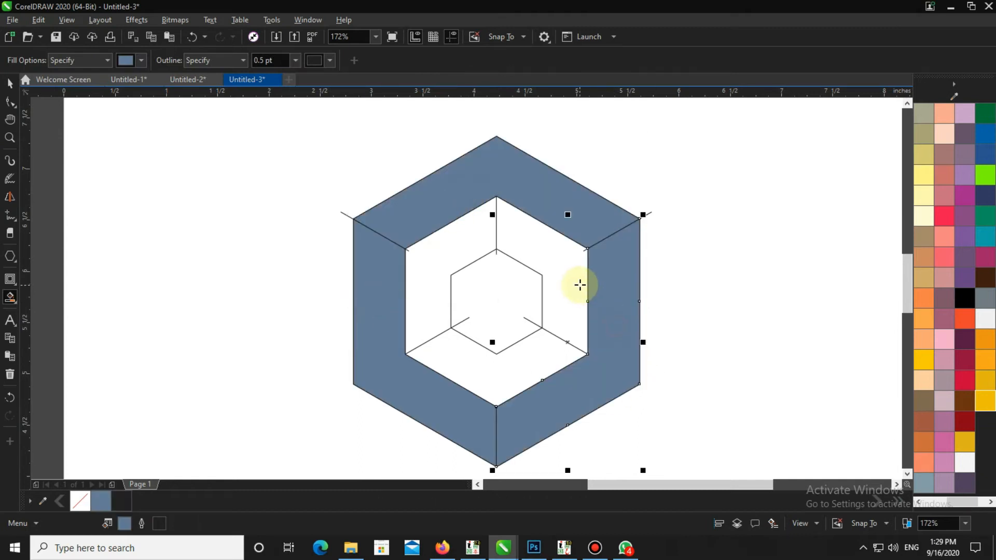
# - Smart Fill the right, left and bottom sections between the middle and inner hexagons with the same blue-gray
pyautogui.click(572, 278)
pyautogui.click(465, 251)
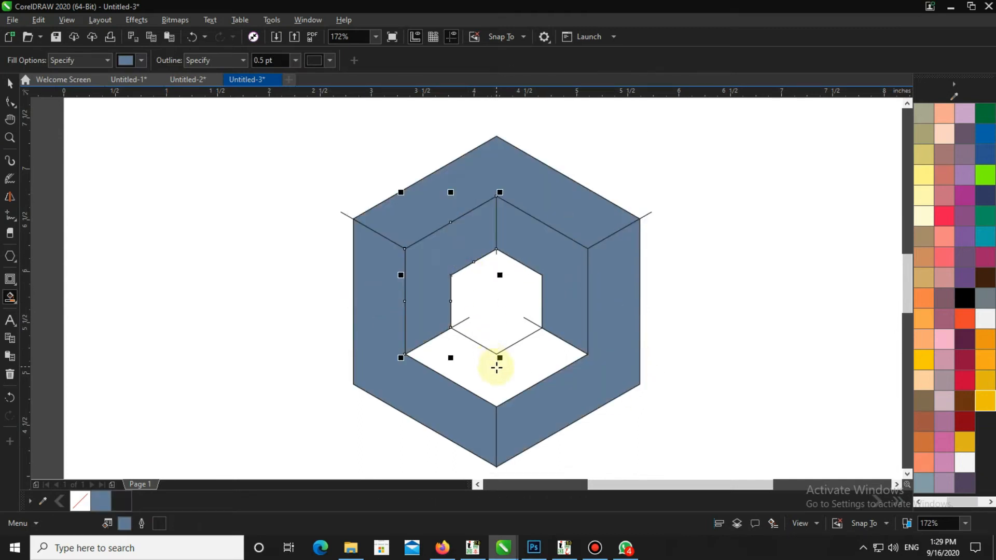
pyautogui.click(497, 367)
pyautogui.click(10, 83)
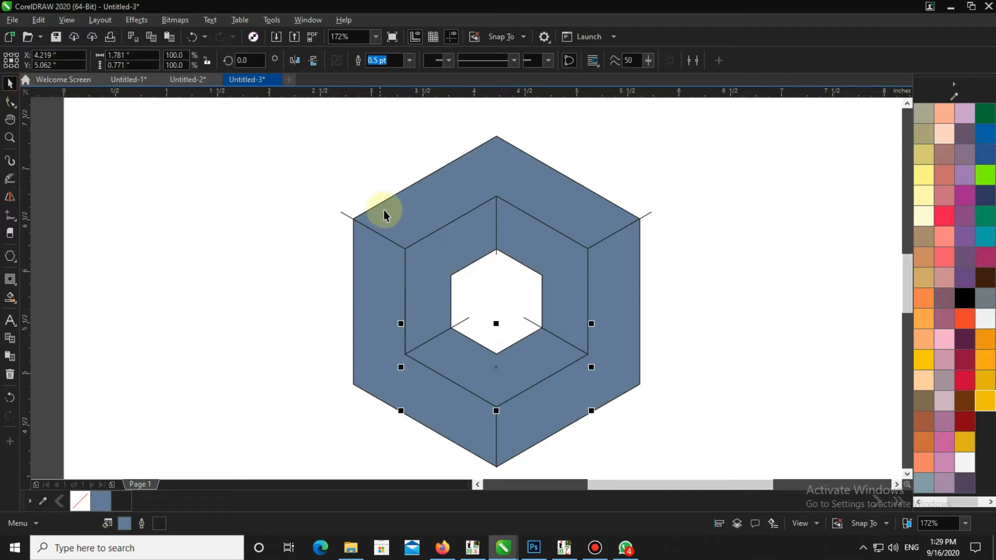
# - Move the six filled sections by the same distance so they reassemble as a separate hexagon beside the line drawing
pyautogui.moveTo(400, 214); pyautogui.dragTo(707, 217)
pyautogui.click(616, 281)
pyautogui.hotkey('ctrl', 'r')
pyautogui.click(544, 268)
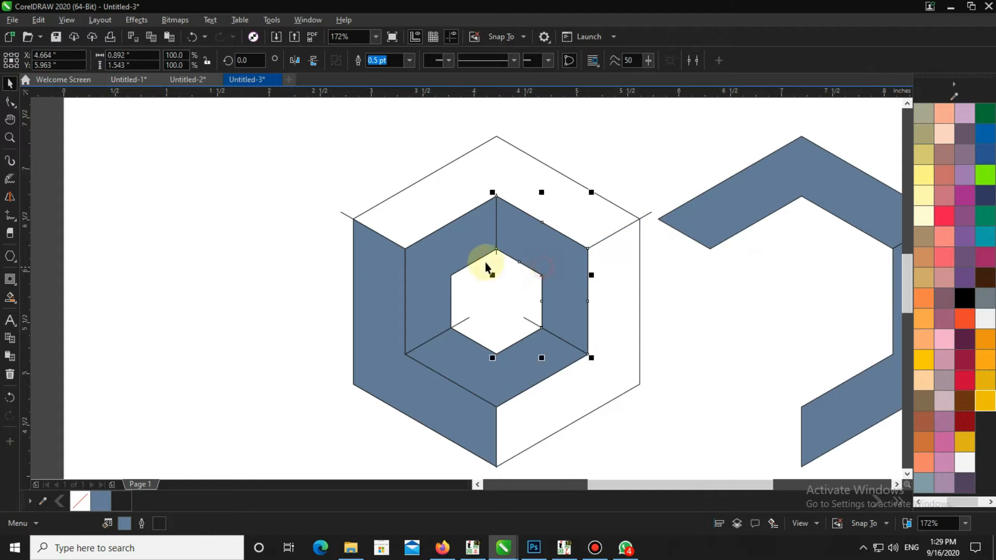
pyautogui.hotkey('ctrl', 'r')
pyautogui.click(462, 251)
pyautogui.hotkey('ctrl', 'r')
pyautogui.hotkey('ctrl', 'r')
pyautogui.click(400, 327)
pyautogui.hotkey('ctrl', 'r')
pyautogui.scroll(-2, 356, 314)
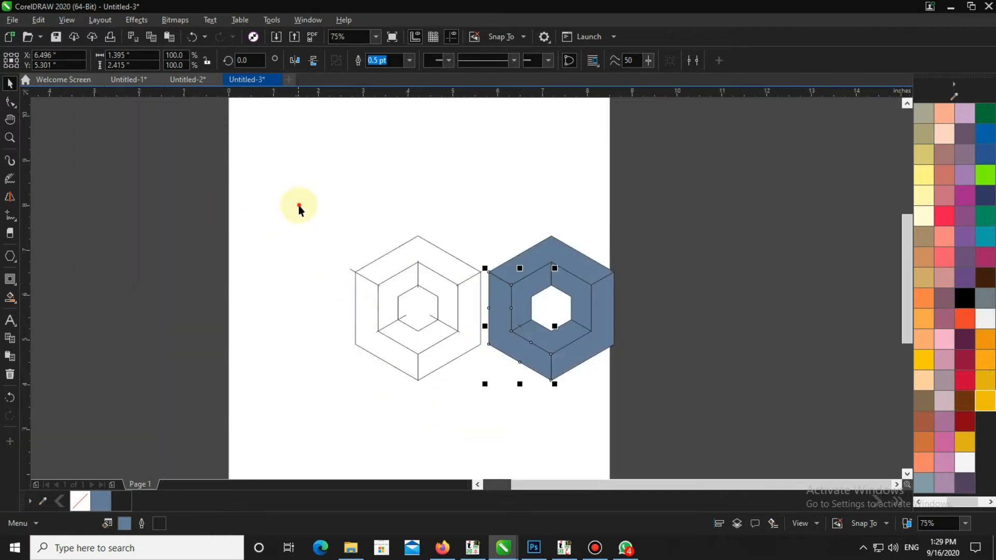
# - Shift the hexagon line drawing further left and move all the filled sections fully onto the page
pyautogui.moveTo(492, 417); pyautogui.dragTo(491, 416)
pyautogui.moveTo(456, 328); pyautogui.dragTo(413, 340)
pyautogui.click(569, 329)
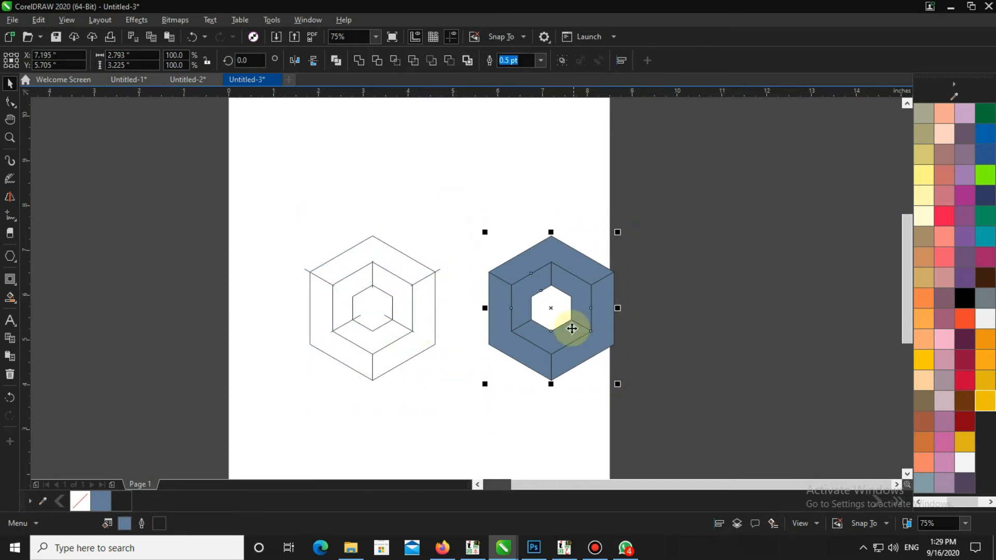
pyautogui.moveTo(590, 328); pyautogui.dragTo(558, 330)
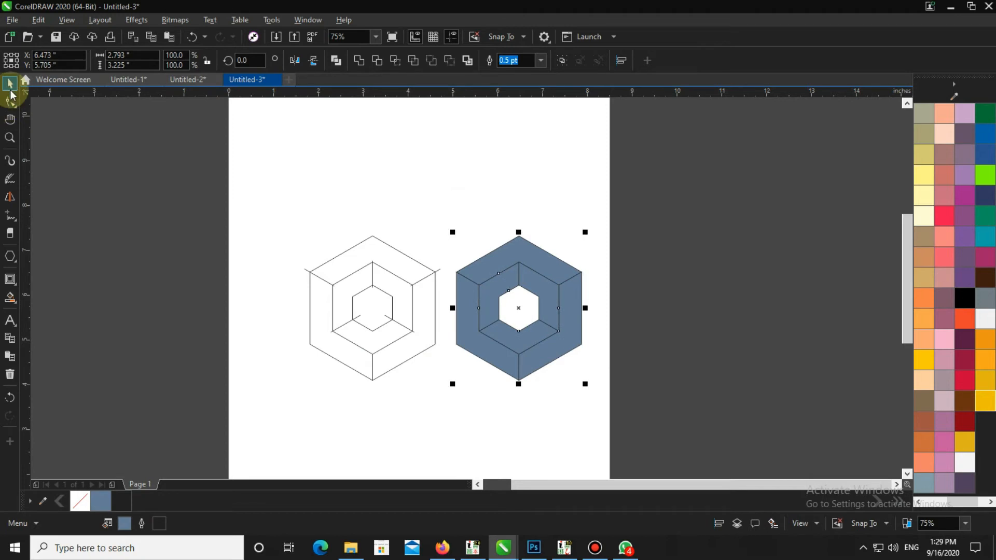
# - Delete the original hexagon outlines and connecting lines, keeping only the filled sections
pyautogui.click(9, 138)
pyautogui.moveTo(270, 234); pyautogui.dragTo(586, 389)
pyautogui.click(9, 83)
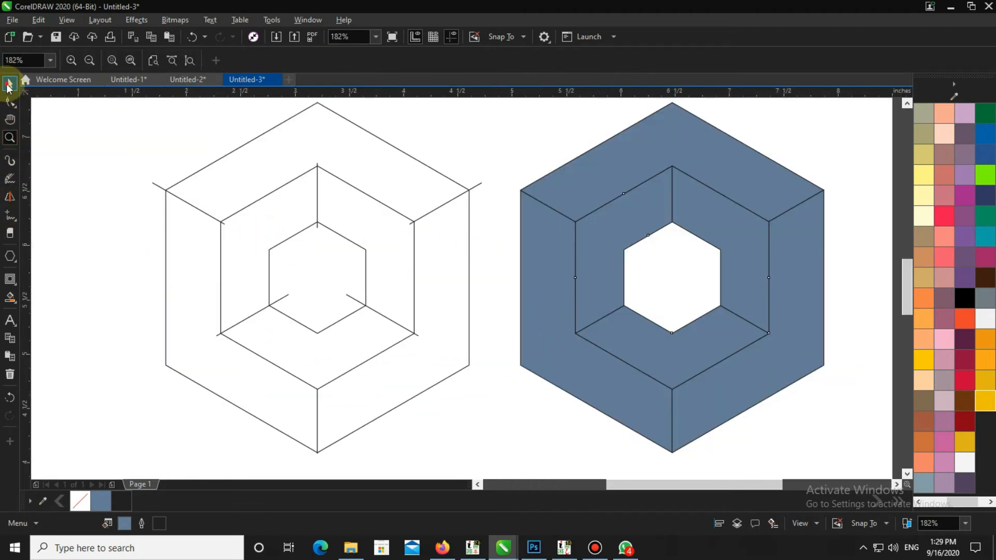
pyautogui.rightClick(211, 191)
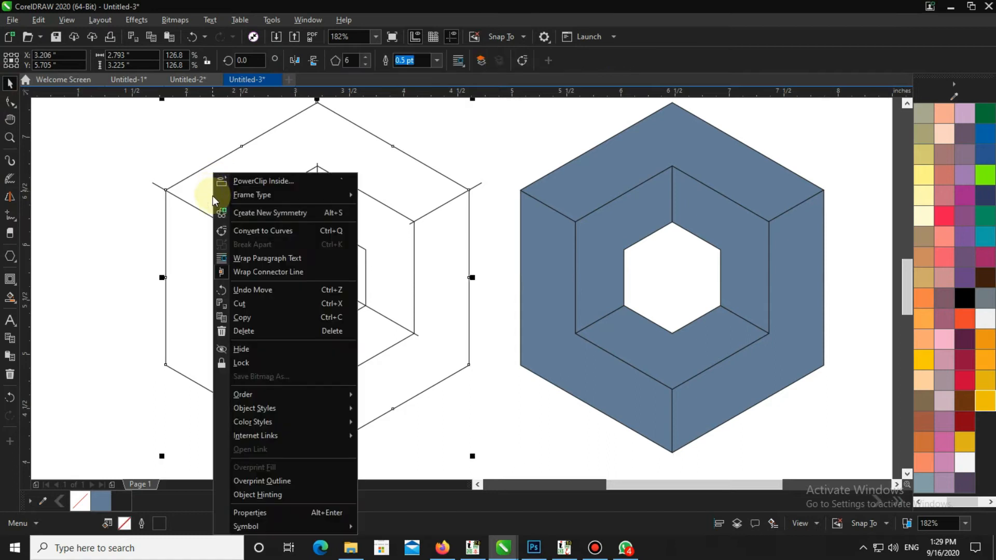
pyautogui.click(171, 155)
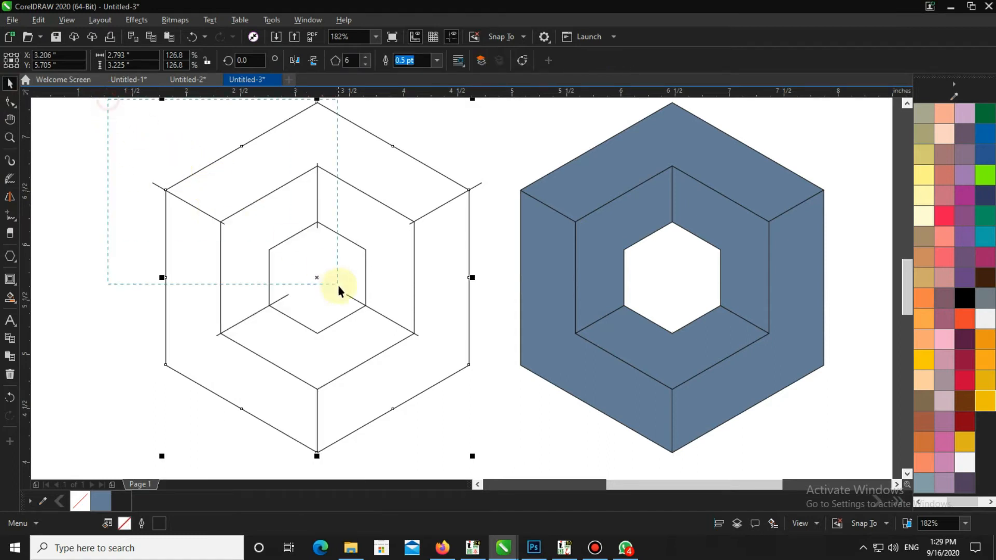
pyautogui.rightClick(431, 334)
pyautogui.click(475, 161)
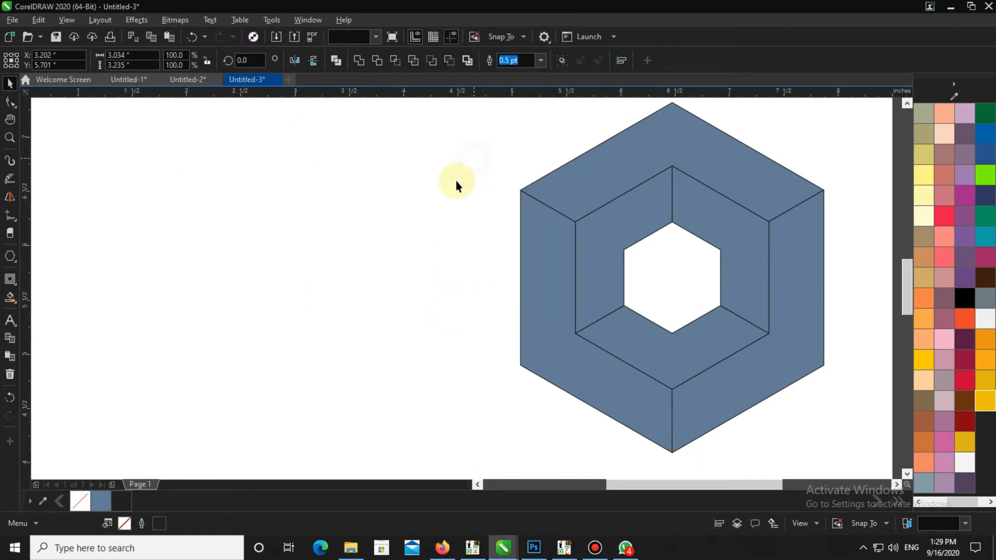
# - Remove the outlines from the top outer section and from the right and left inner sections
pyautogui.scroll(-3, 433, 220)
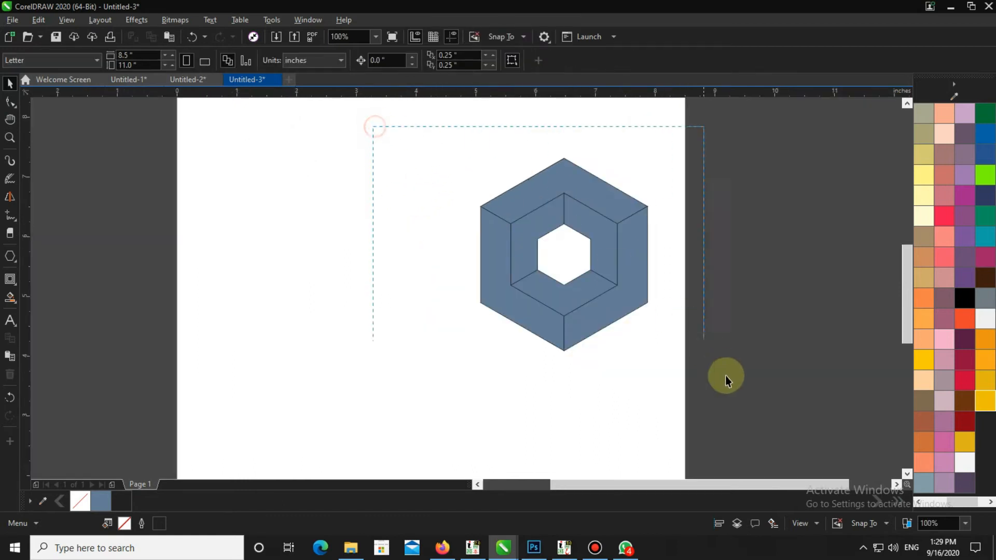
pyautogui.moveTo(726, 376); pyautogui.dragTo(725, 376)
pyautogui.click(9, 138)
pyautogui.moveTo(418, 149); pyautogui.dragTo(655, 372)
pyautogui.click(9, 83)
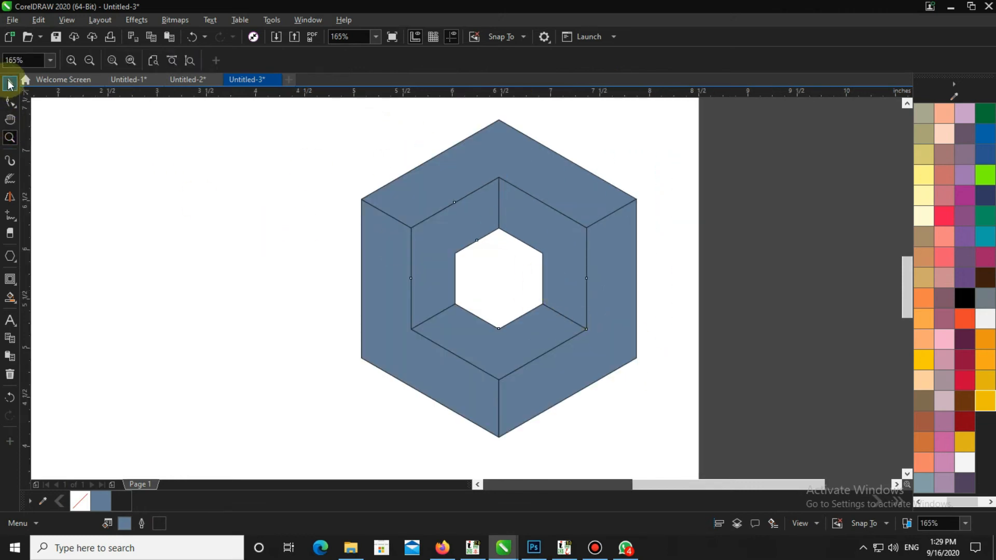
pyautogui.click(605, 288)
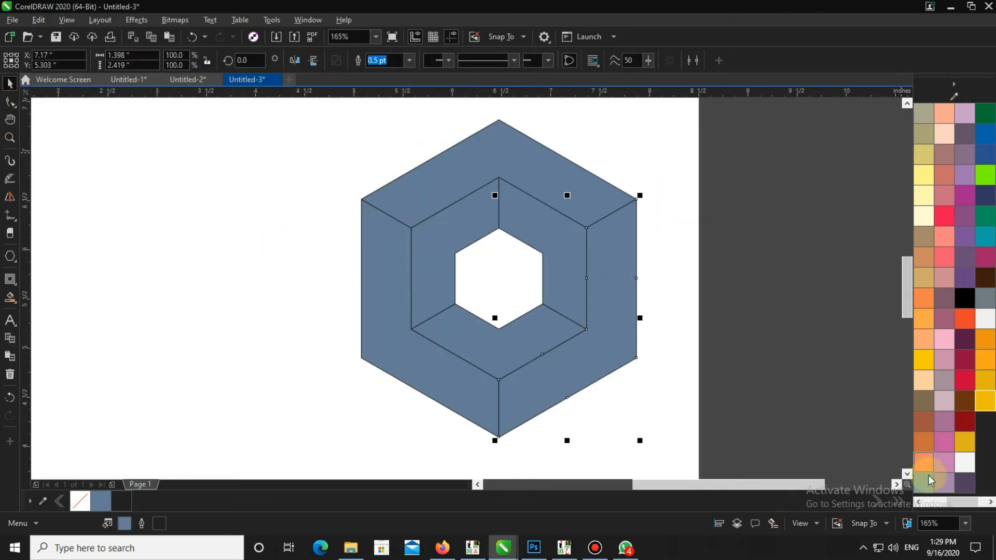
pyautogui.click(918, 502)
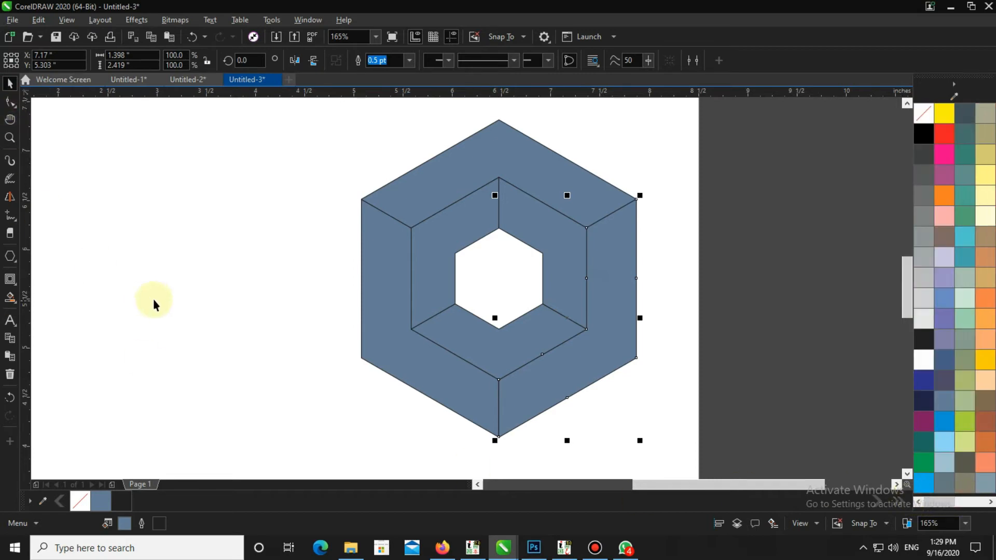
pyautogui.click(587, 201)
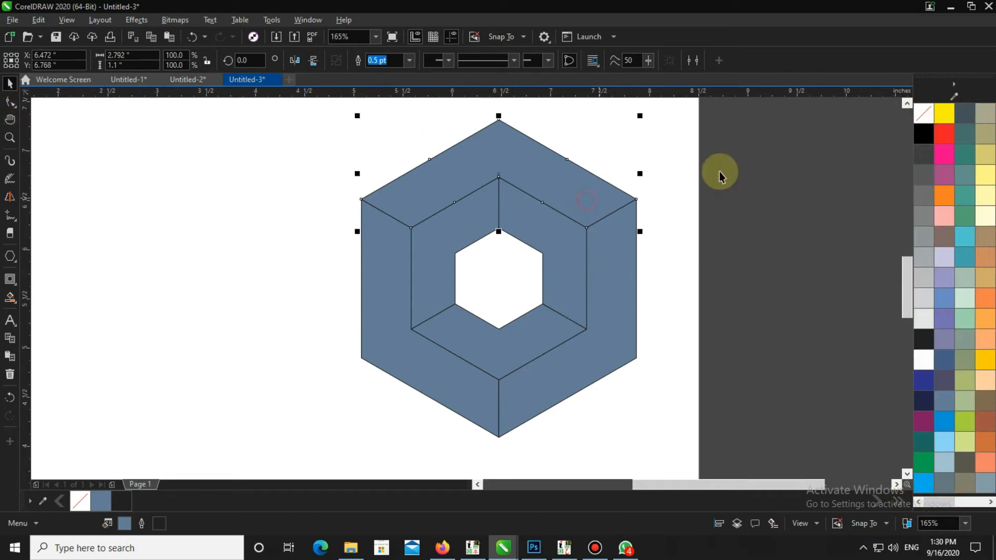
pyautogui.rightClick(918, 119)
pyautogui.click(540, 262)
pyautogui.rightClick(918, 123)
pyautogui.click(455, 247)
pyautogui.rightClick(921, 117)
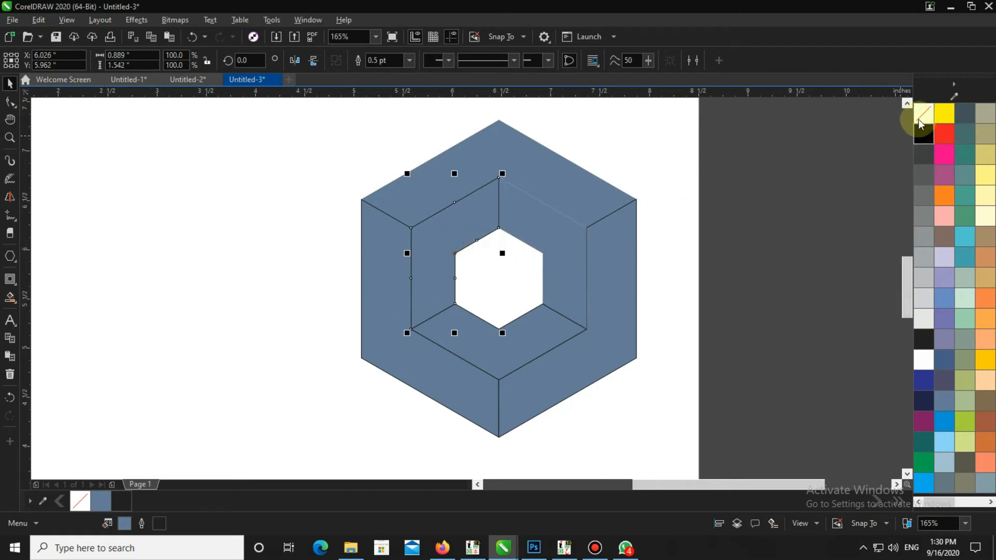
# - Remove the outlines from the right outer, bottom inner and left outer sections
pyautogui.click(635, 248)
pyautogui.rightClick(921, 118)
pyautogui.click(848, 144)
pyautogui.click(543, 382)
pyautogui.click(515, 358)
pyautogui.rightClick(922, 112)
pyautogui.click(404, 280)
pyautogui.rightClick(922, 114)
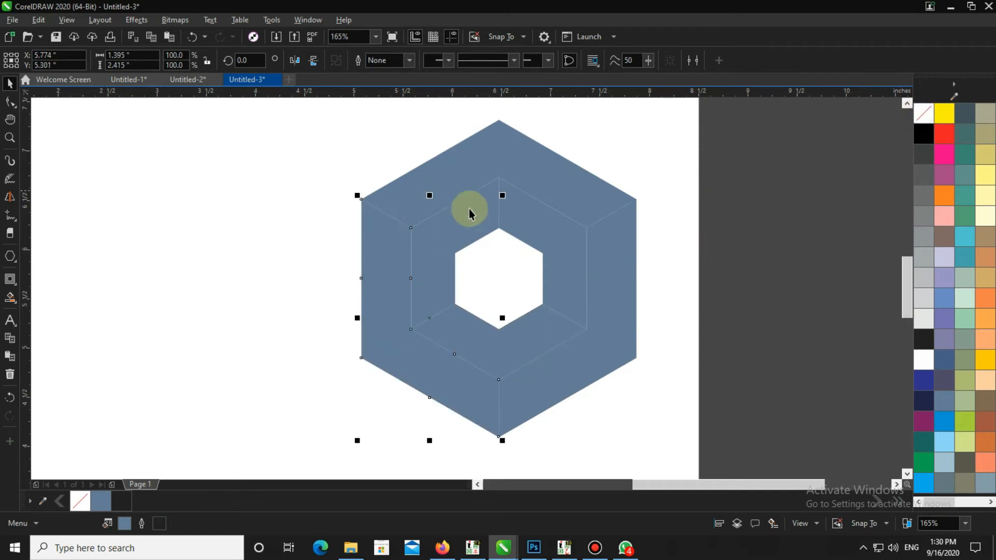
# - Fill the right outer section with solid orange
pyautogui.click(620, 314)
pyautogui.moveTo(937, 503); pyautogui.dragTo(969, 506)
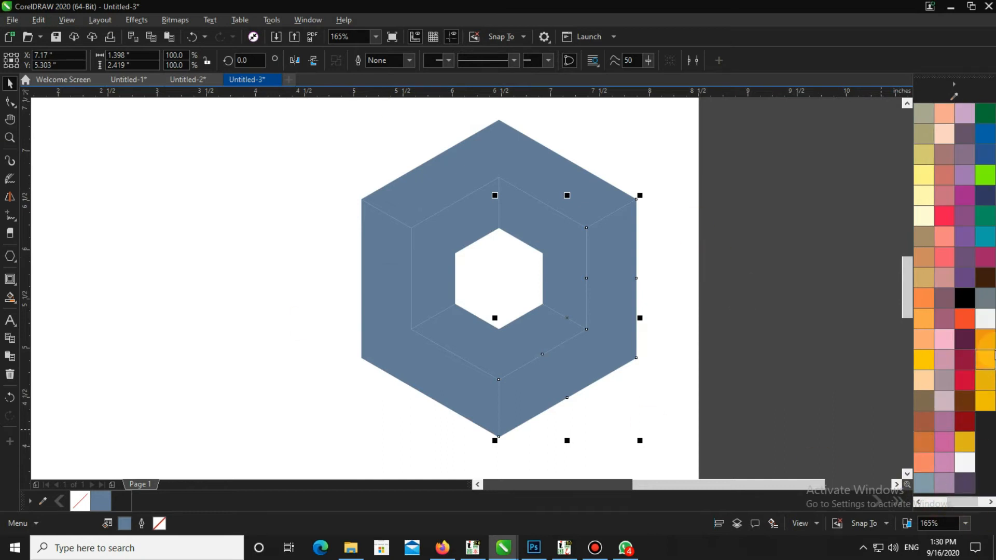
pyautogui.click(987, 346)
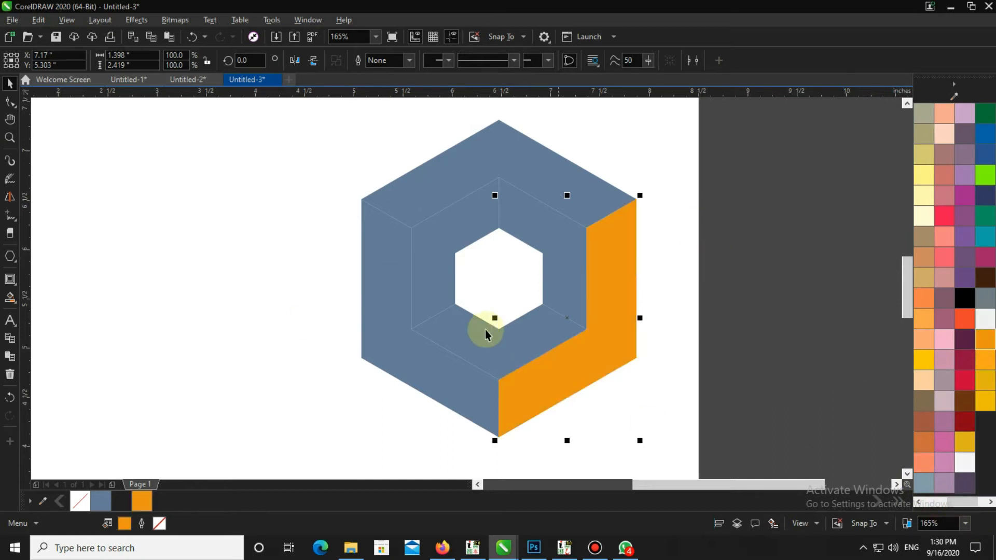
# - Apply a linear gradient to the right outer section, from dark orange near its upper end to light orange along its lower arm
pyautogui.click(10, 297)
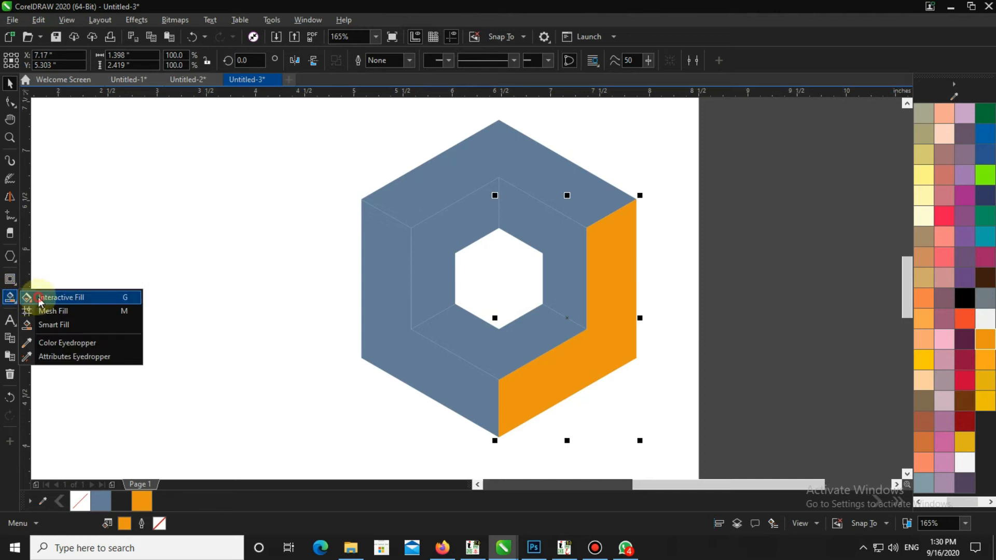
pyautogui.click(40, 298)
pyautogui.moveTo(616, 250); pyautogui.dragTo(550, 376)
pyautogui.moveTo(986, 367); pyautogui.dragTo(550, 379)
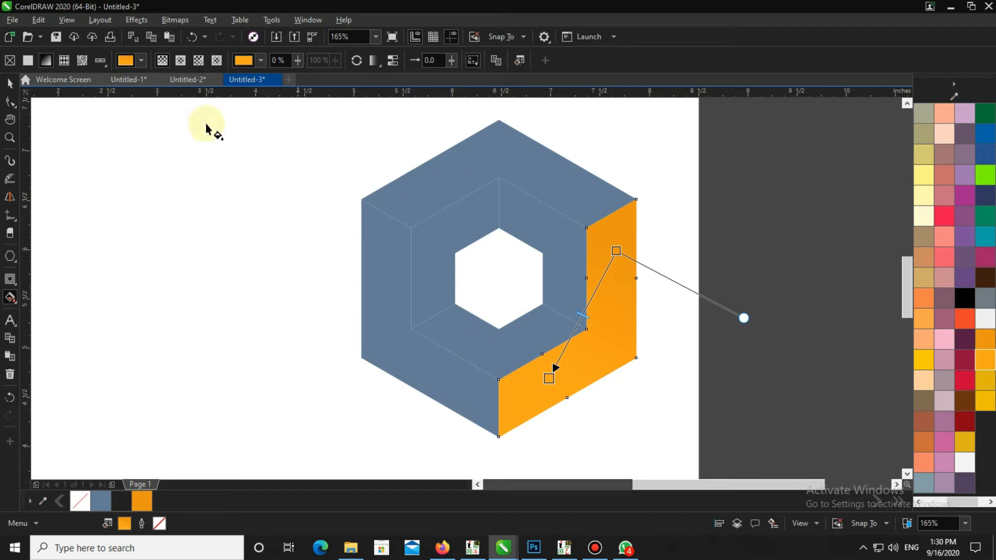
pyautogui.click(616, 251)
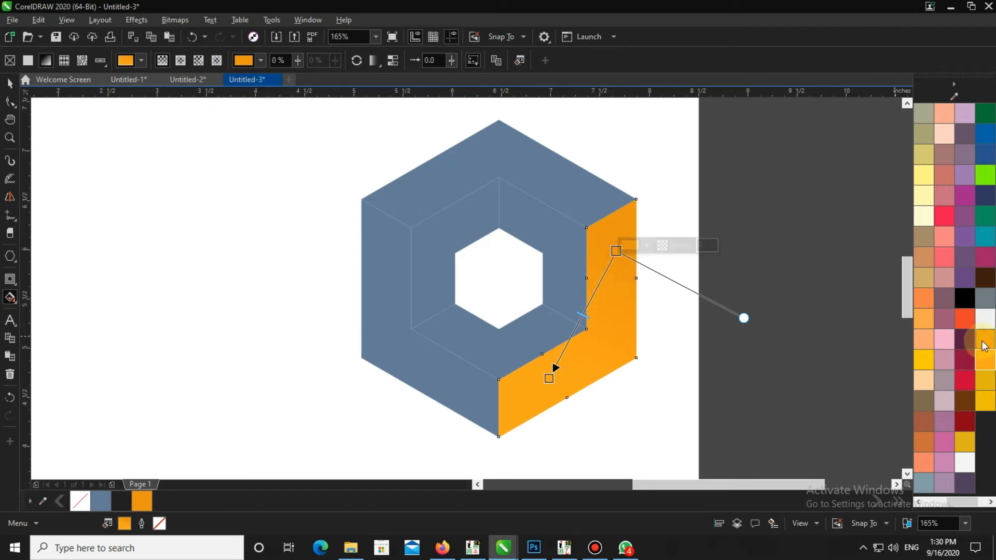
pyautogui.click(984, 346)
pyautogui.moveTo(957, 362); pyautogui.dragTo(619, 254)
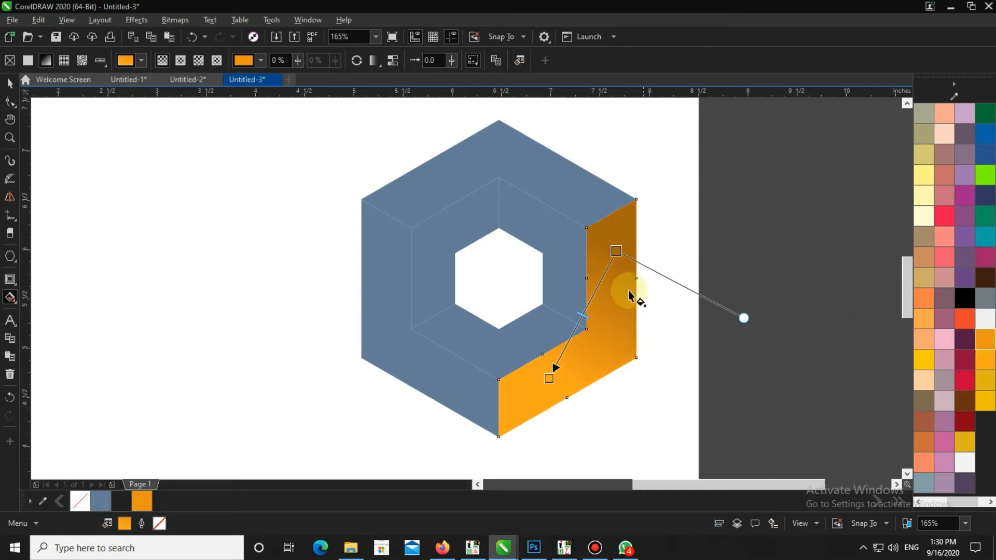
# - Change the right outer section's gradient to elliptical, centered at its inner corner and extended past its bottom corner
pyautogui.click(180, 60)
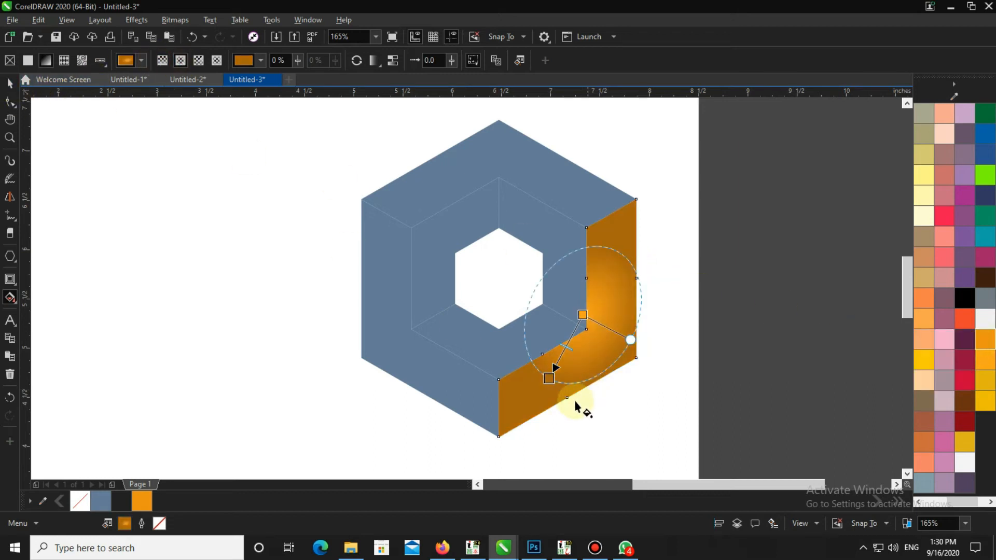
pyautogui.moveTo(548, 378); pyautogui.dragTo(489, 431)
pyautogui.click(577, 318)
pyautogui.click(584, 328)
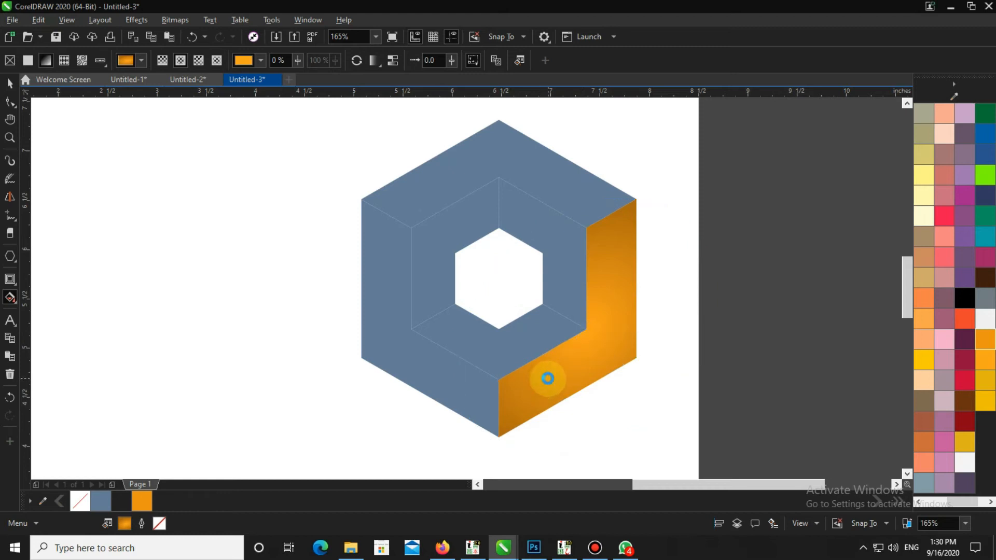
pyautogui.click(537, 393)
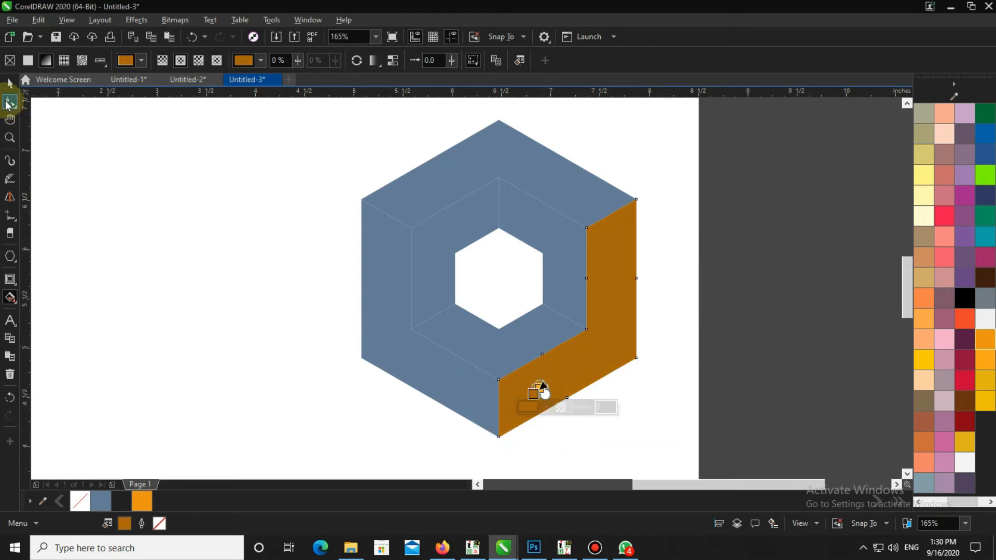
pyautogui.press('space')
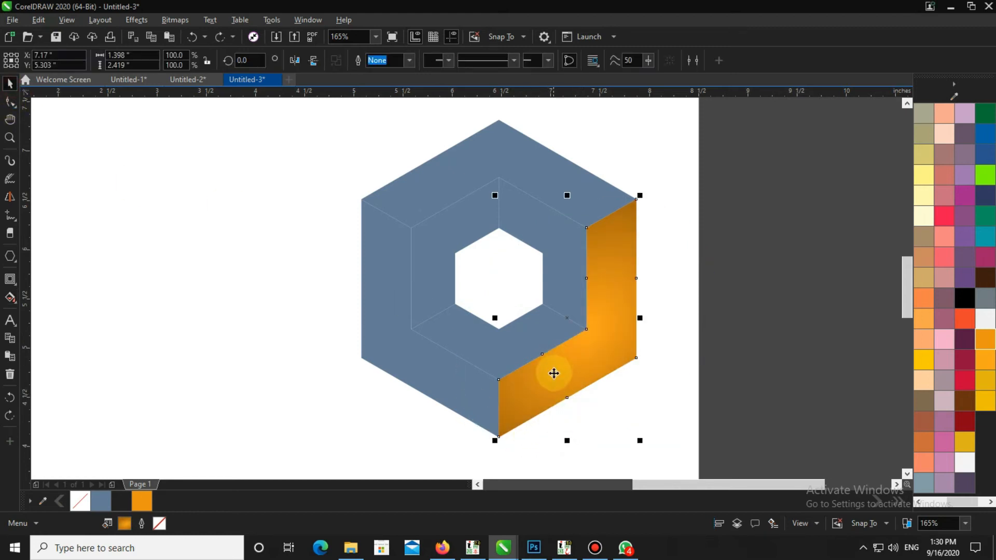
pyautogui.click(555, 369)
# - Fine-tune the right outer section's elliptical gradient, keeping its light center at the inner corner and its dark end beyond the bottom tip
pyautogui.press('space')
pyautogui.click(485, 434)
pyautogui.moveTo(482, 435); pyautogui.dragTo(478, 429)
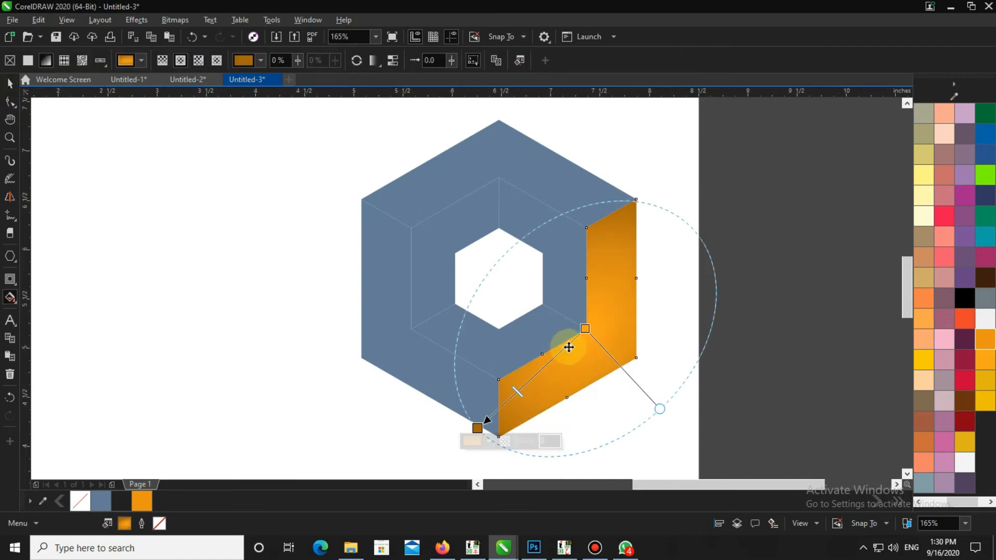
pyautogui.moveTo(586, 336); pyautogui.dragTo(589, 333)
pyautogui.moveTo(652, 212); pyautogui.dragTo(660, 197)
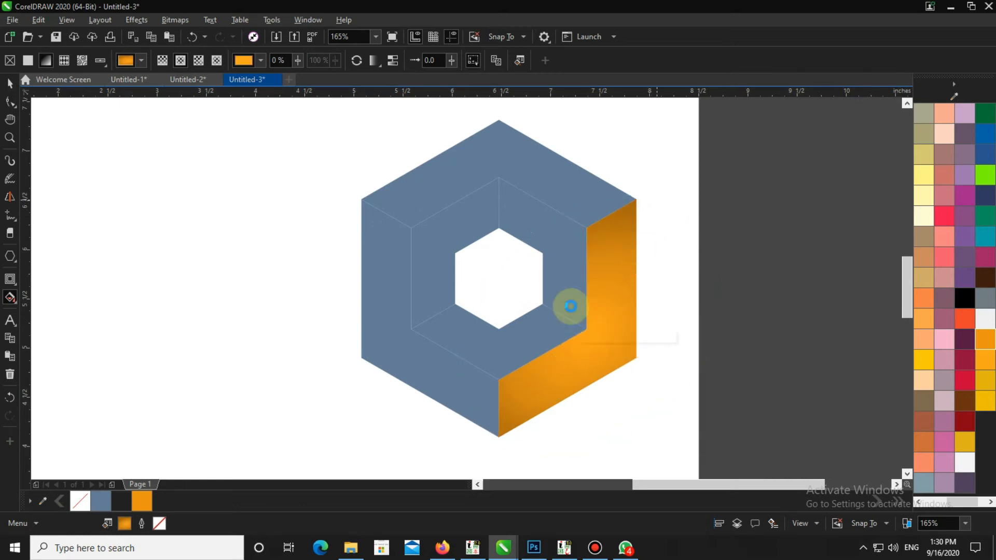
pyautogui.moveTo(482, 418); pyautogui.dragTo(470, 432)
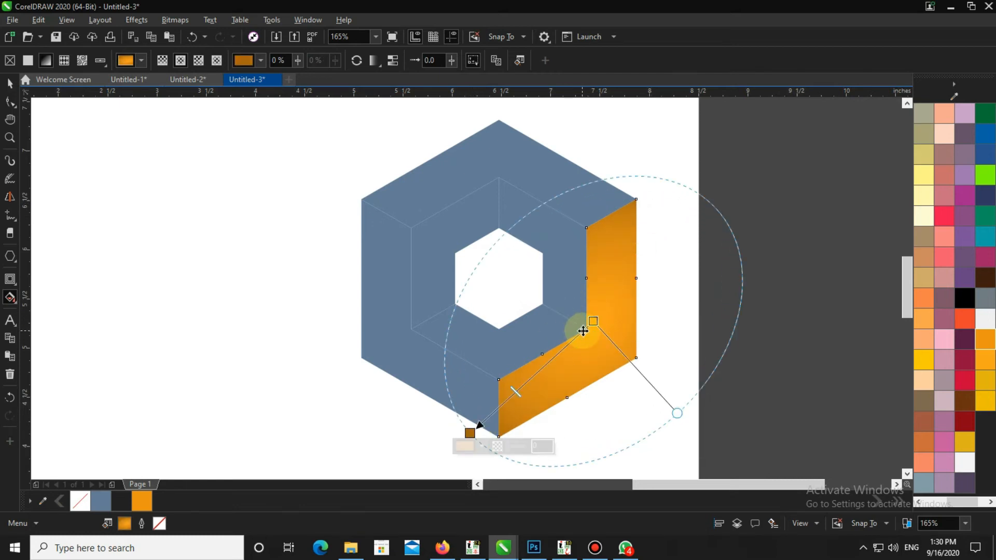
pyautogui.moveTo(594, 324); pyautogui.dragTo(587, 330)
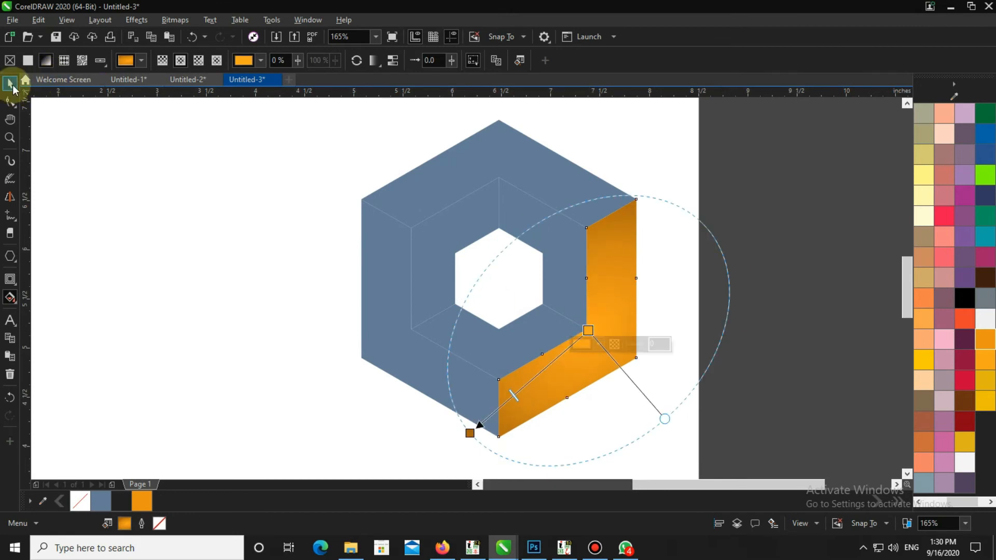
pyautogui.click(10, 84)
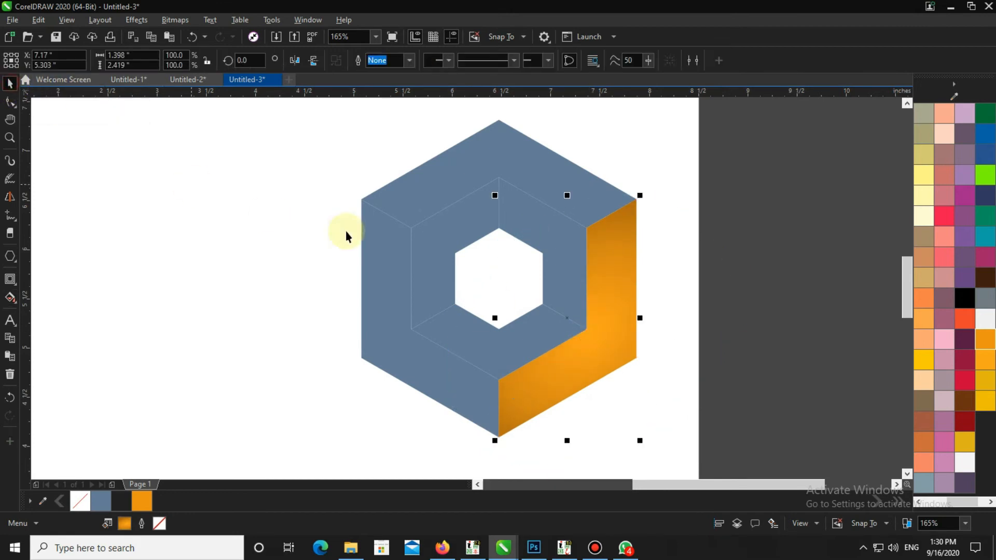
# - Fill the left inner section with a darker shade of the orange
pyautogui.click(985, 343)
pyautogui.moveTo(985, 347); pyautogui.dragTo(962, 356)
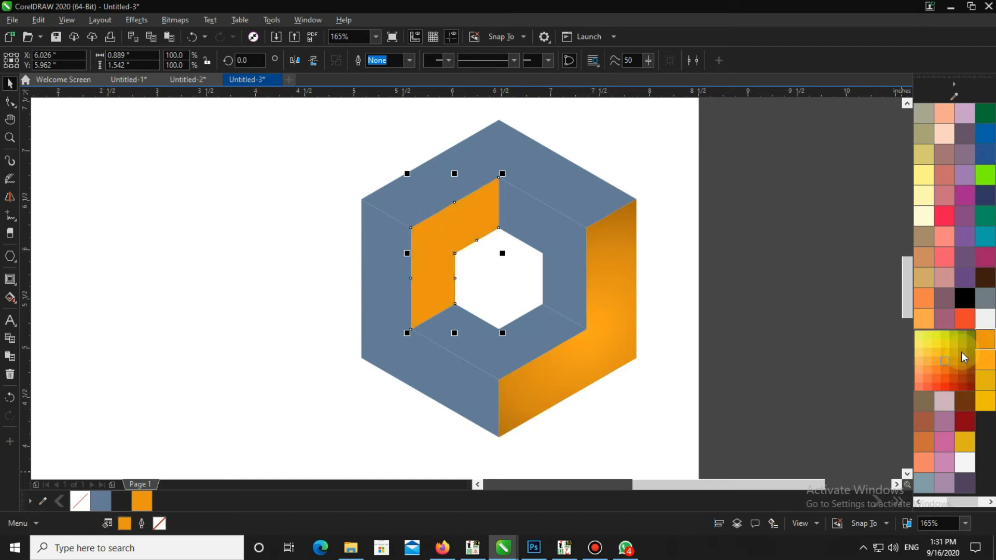
pyautogui.click(955, 362)
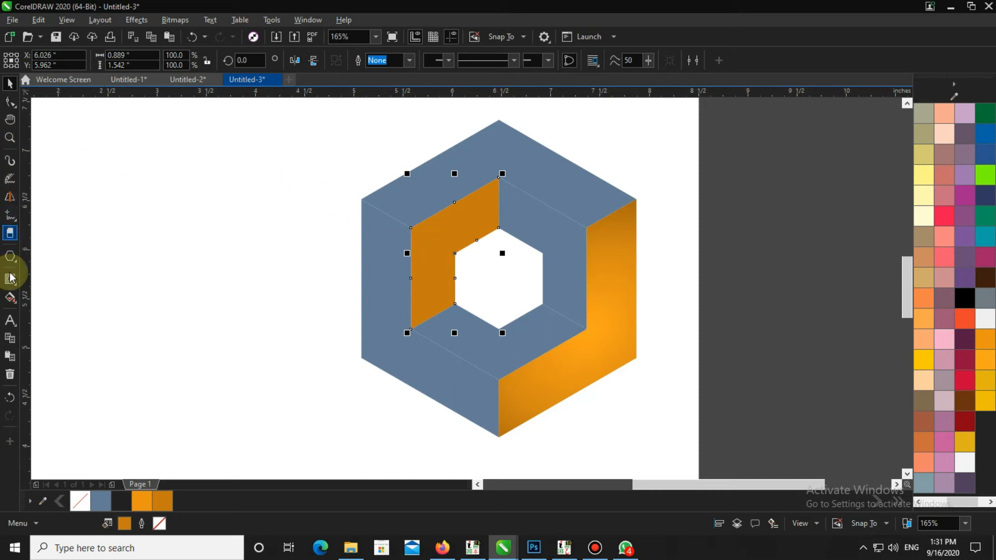
# - Apply an elliptical gradient to the left inner section, from orange near its inner corner to dark orange toward its lower end
pyautogui.click(10, 298)
pyautogui.moveTo(505, 228); pyautogui.dragTo(447, 274)
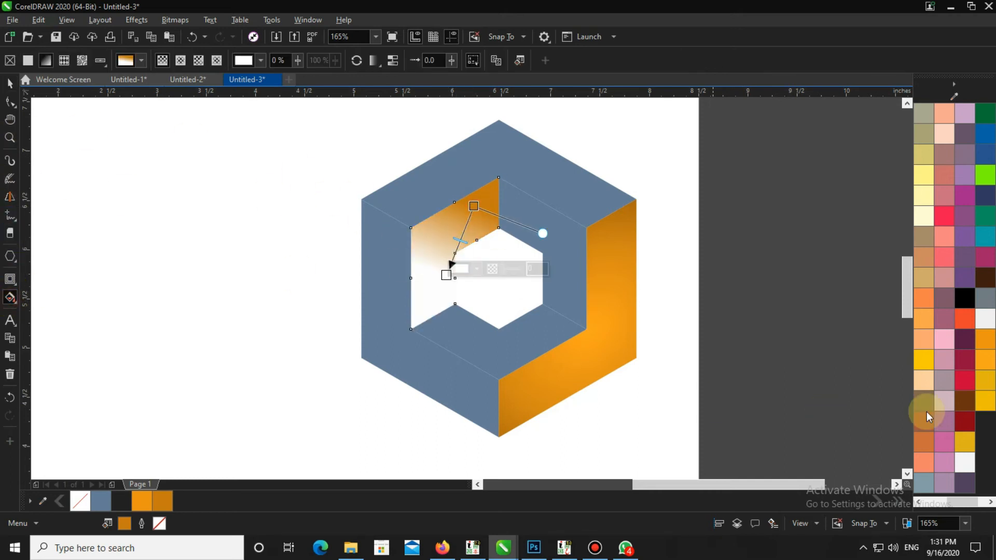
pyautogui.click(987, 347)
pyautogui.click(180, 61)
pyautogui.moveTo(440, 295); pyautogui.dragTo(423, 322)
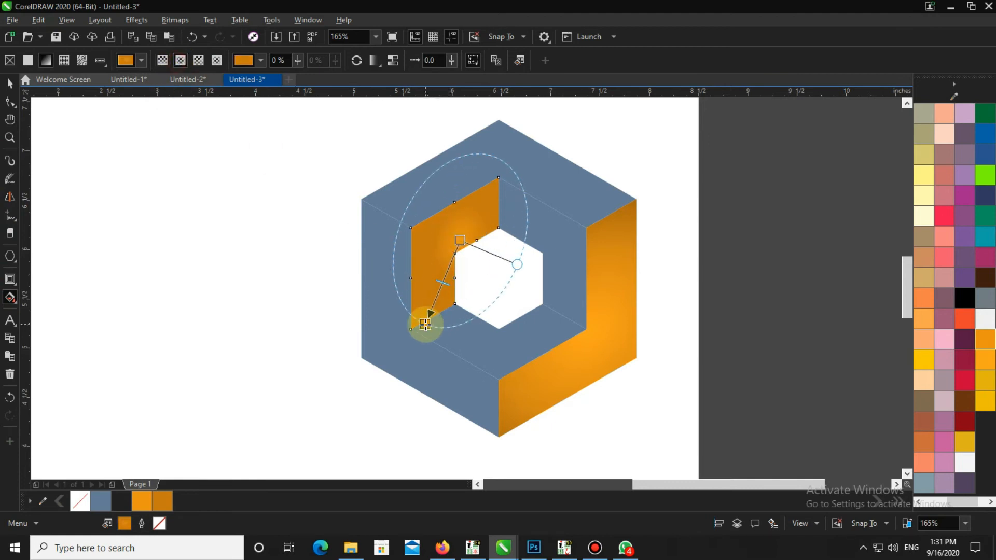
pyautogui.moveTo(457, 242); pyautogui.dragTo(457, 252)
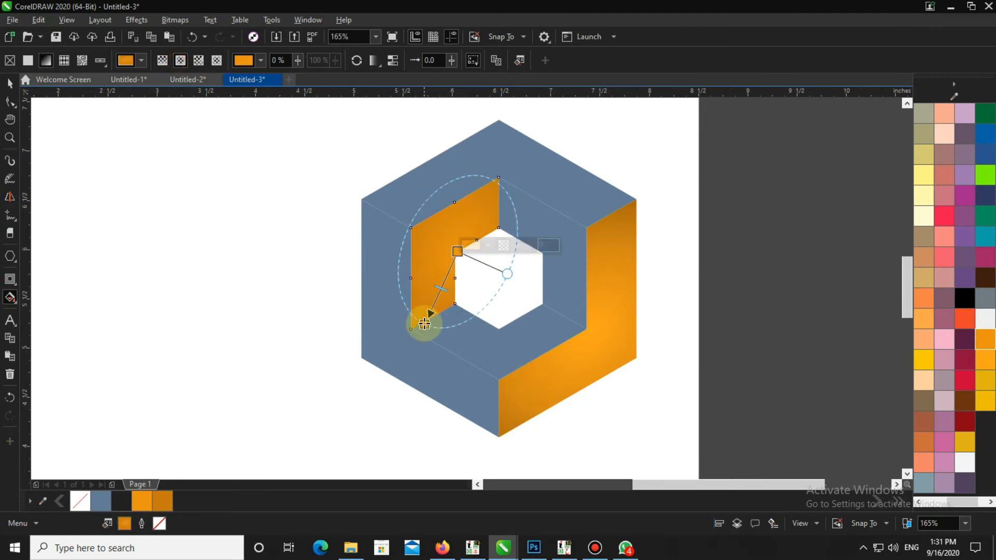
# - Adjust the left inner section's gradient so its center sits on the inner corner and its dark end just outside the lower corner
pyautogui.moveTo(424, 324); pyautogui.dragTo(410, 326)
pyautogui.moveTo(434, 294); pyautogui.dragTo(428, 301)
pyautogui.moveTo(458, 253)
pyautogui.mouseDown()
pyautogui.moveTo(429, 274)
pyautogui.moveTo(456, 260)
pyautogui.moveTo(456, 244)
pyautogui.moveTo(450, 254)
pyautogui.moveTo(10, 88)
pyautogui.moveTo(452, 248)
pyautogui.moveTo(464, 239)
pyautogui.moveTo(454, 249)
pyautogui.mouseUp()
pyautogui.press('space')
pyautogui.press('space')
pyautogui.moveTo(410, 328); pyautogui.dragTo(408, 325)
pyautogui.click(453, 250)
# - Change the gradient's center color in the left inner section to a lighter orange and fine-tune its center and dark end
pyautogui.click(986, 362)
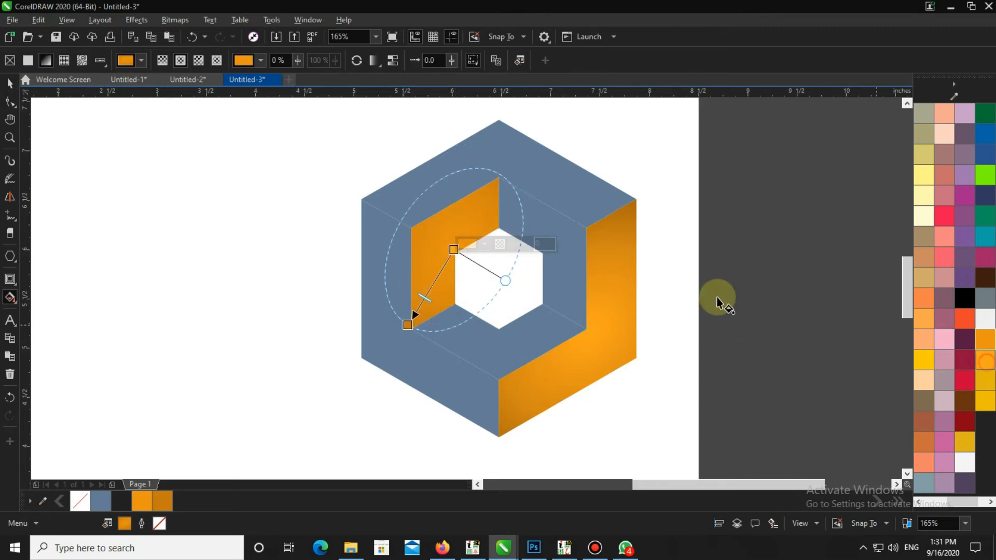
pyautogui.moveTo(453, 250); pyautogui.dragTo(458, 247)
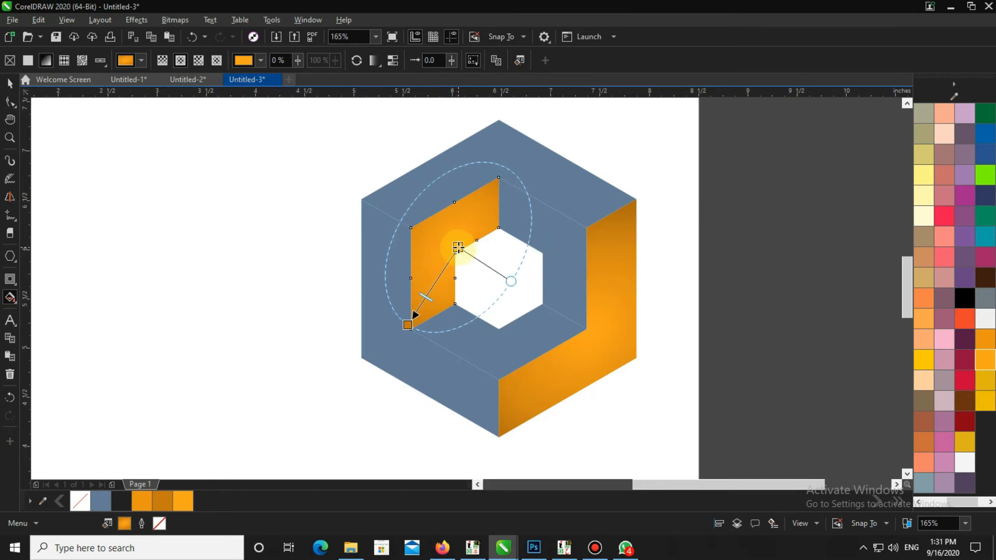
pyautogui.moveTo(427, 297); pyautogui.dragTo(436, 288)
pyautogui.moveTo(436, 288); pyautogui.dragTo(410, 320)
pyautogui.click(415, 324)
pyautogui.click(453, 251)
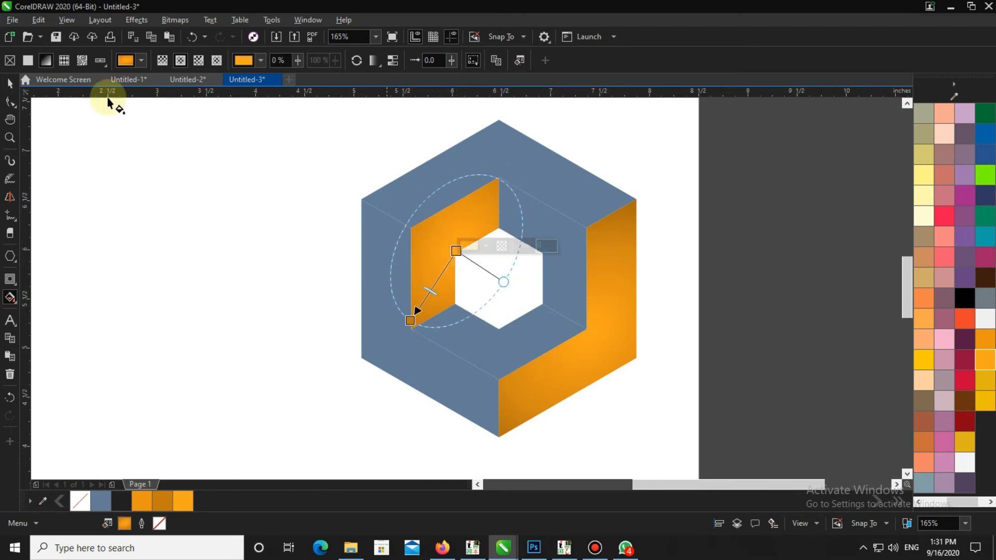
# - Fill the top outer section and the bottom inner section with bright yellow
pyautogui.click(11, 83)
pyautogui.click(573, 191)
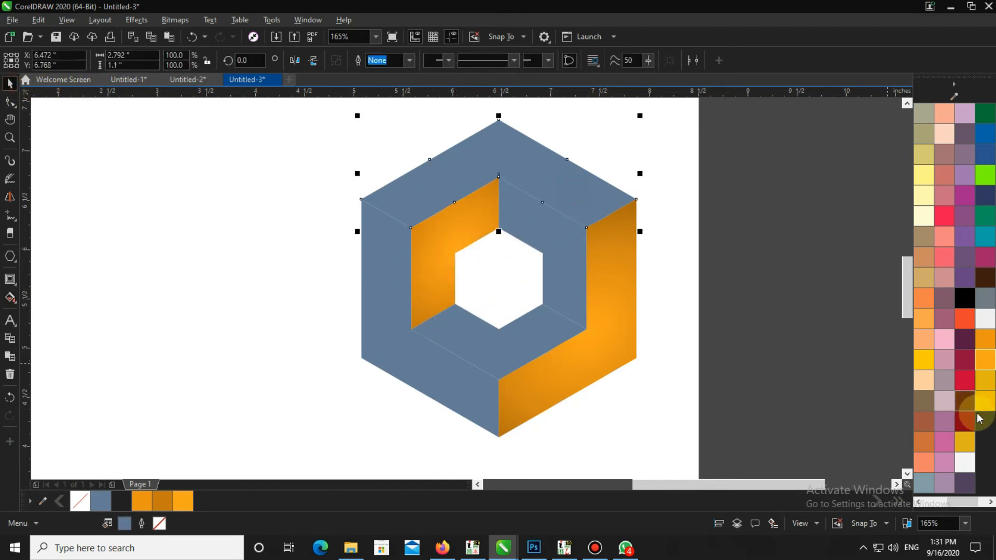
pyautogui.click(967, 448)
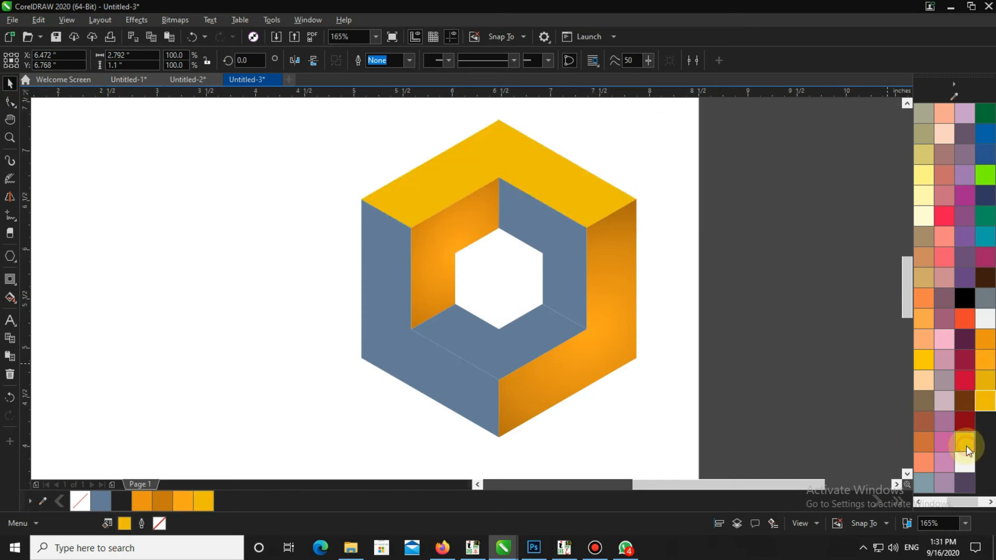
pyautogui.click(966, 447)
pyautogui.moveTo(958, 502); pyautogui.dragTo(934, 503)
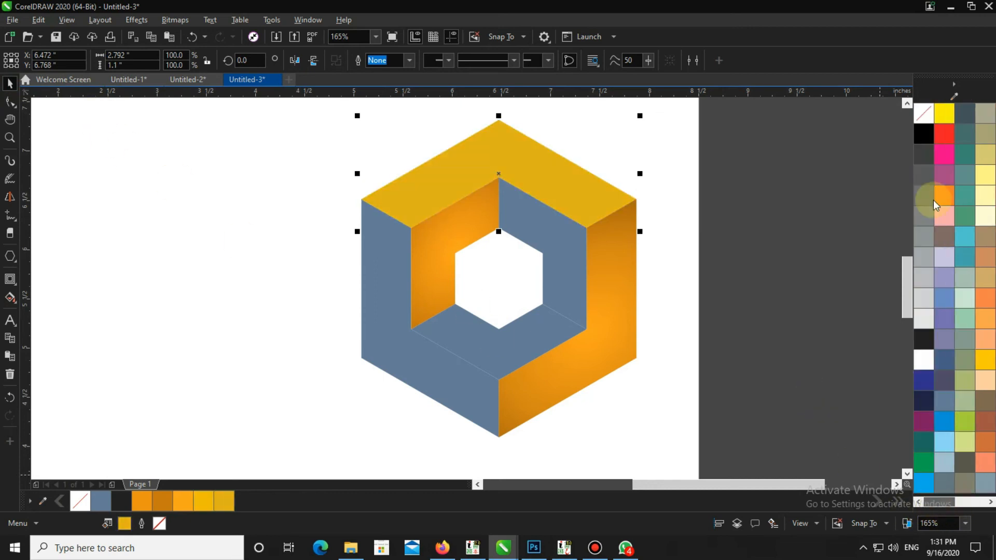
pyautogui.click(945, 113)
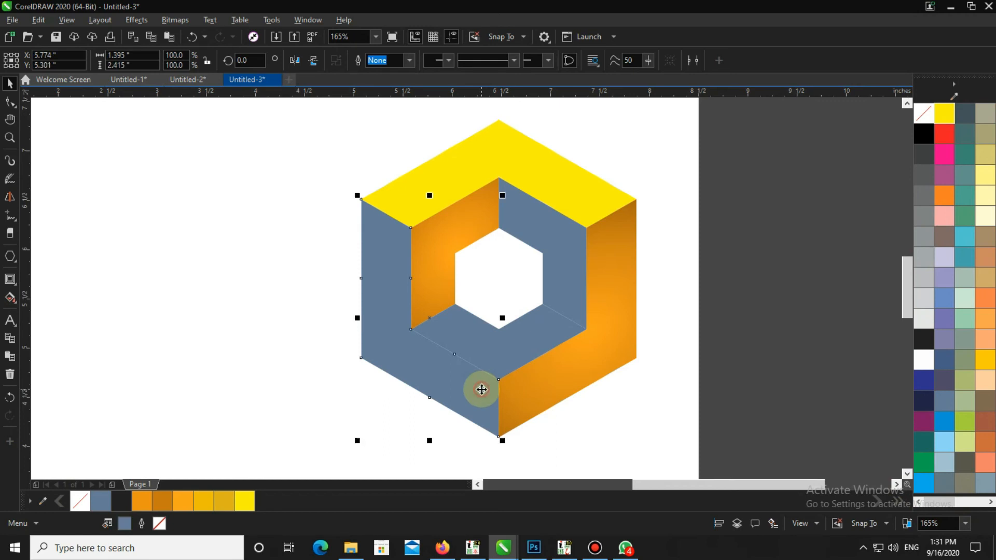
pyautogui.click(522, 347)
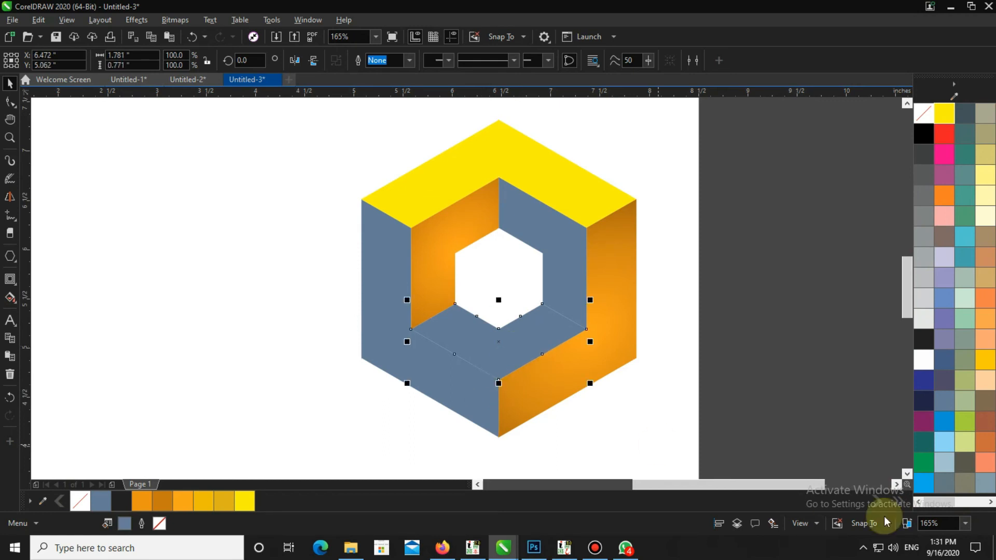
pyautogui.click(945, 115)
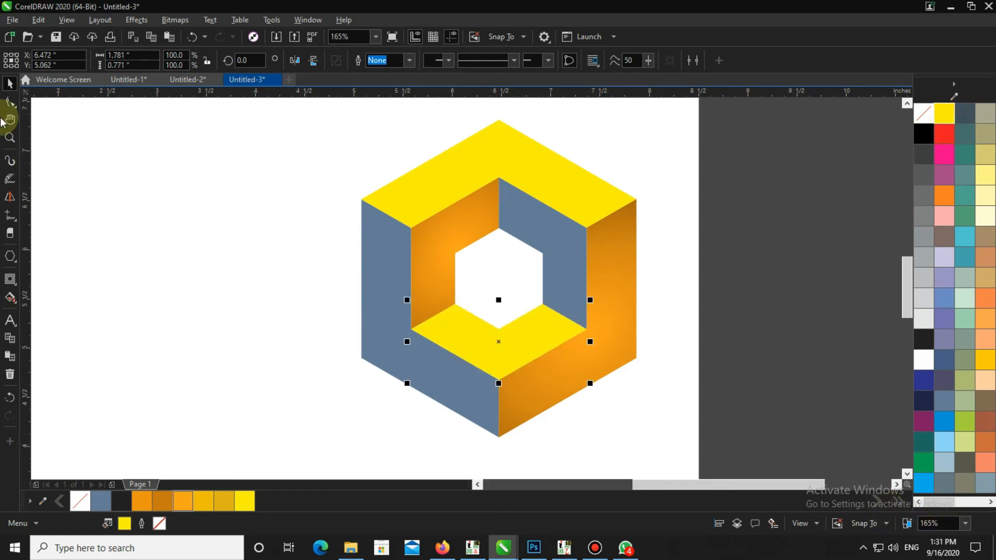
# - Fill the right inner section with dark golden yellow and apply a gradient ending in a lighter golden yellow
pyautogui.click(549, 260)
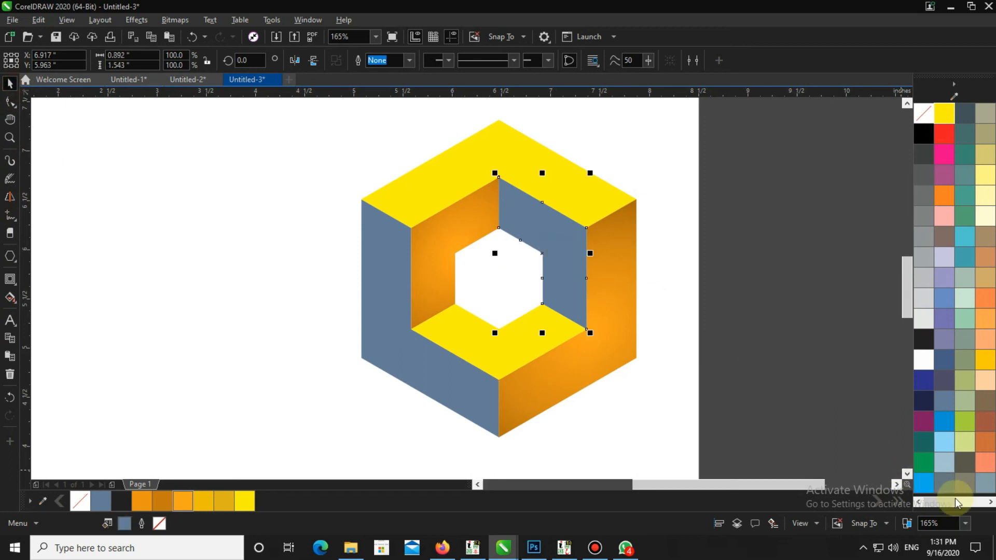
pyautogui.click(989, 503)
pyautogui.click(982, 384)
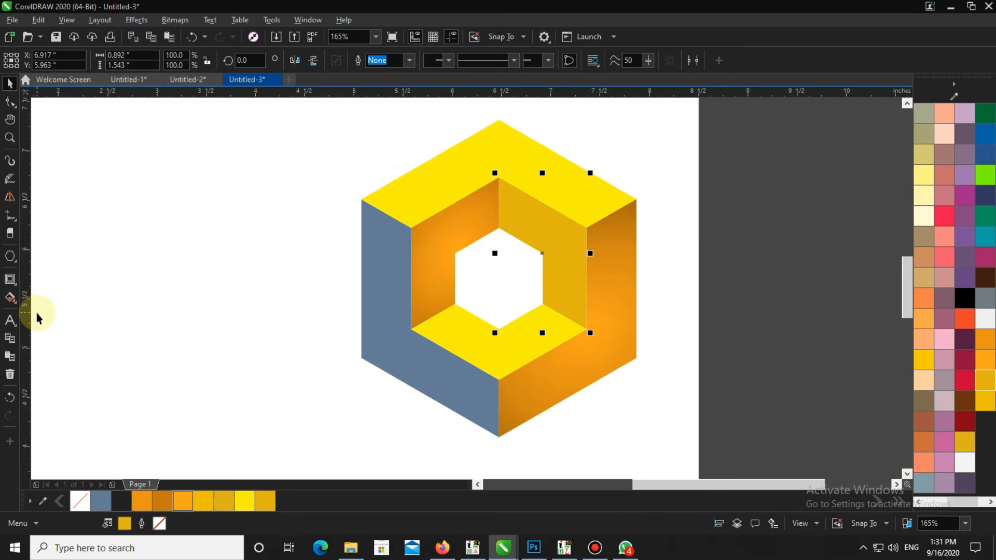
pyautogui.click(10, 297)
pyautogui.moveTo(537, 206); pyautogui.dragTo(549, 270)
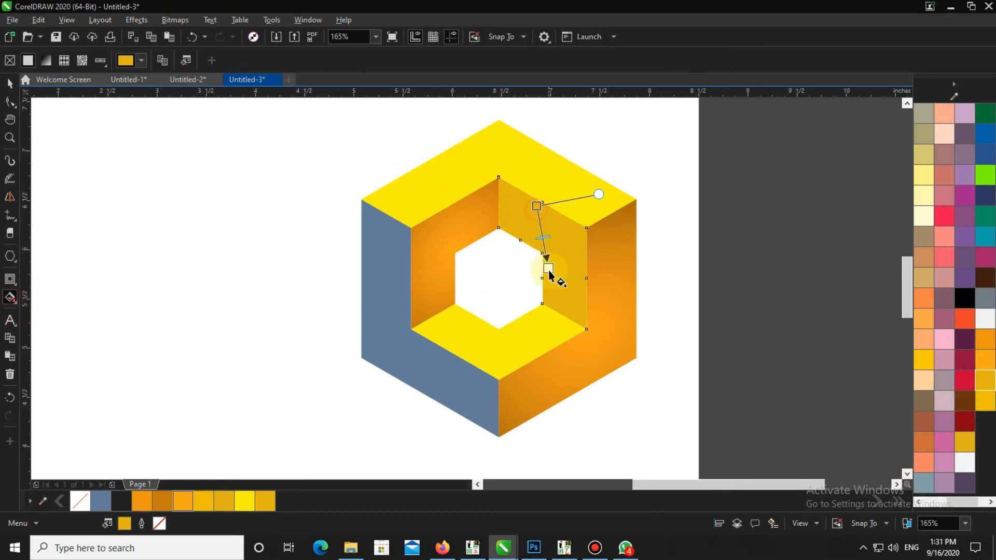
pyautogui.click(985, 401)
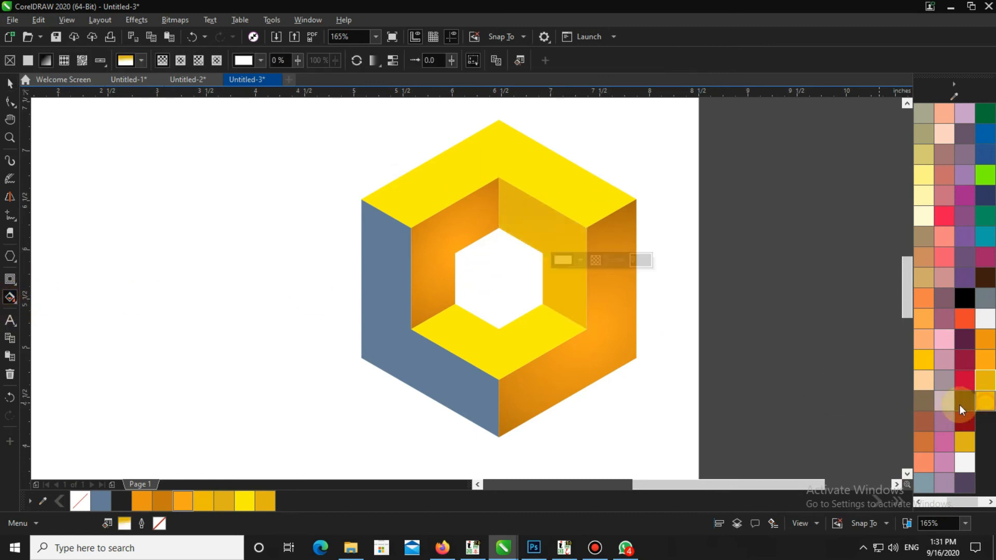
# - Make the right inner section's gradient elliptical, centered at its inner corner and extended toward its lower outer corner
pyautogui.click(180, 62)
pyautogui.moveTo(549, 270); pyautogui.dragTo(569, 328)
pyautogui.moveTo(544, 238); pyautogui.dragTo(544, 244)
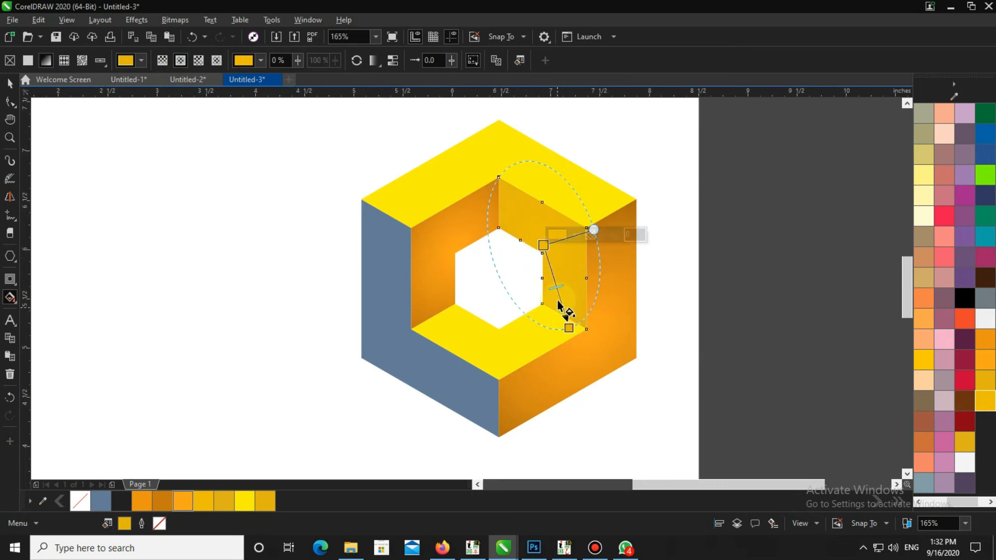
pyautogui.moveTo(570, 326); pyautogui.dragTo(580, 318)
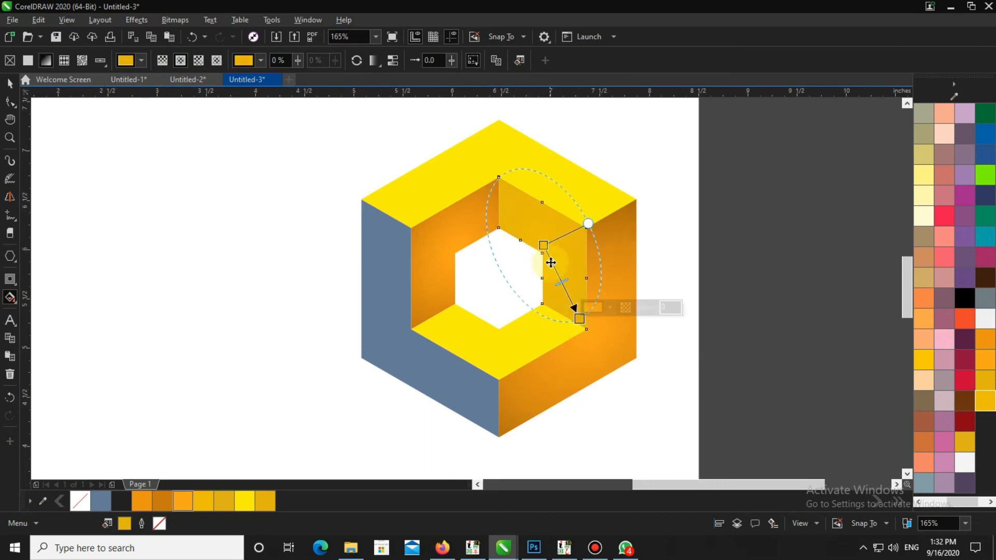
pyautogui.moveTo(543, 247); pyautogui.dragTo(540, 250)
pyautogui.moveTo(561, 284)
pyautogui.mouseDown()
pyautogui.moveTo(566, 294)
pyautogui.moveTo(562, 287)
pyautogui.mouseUp()
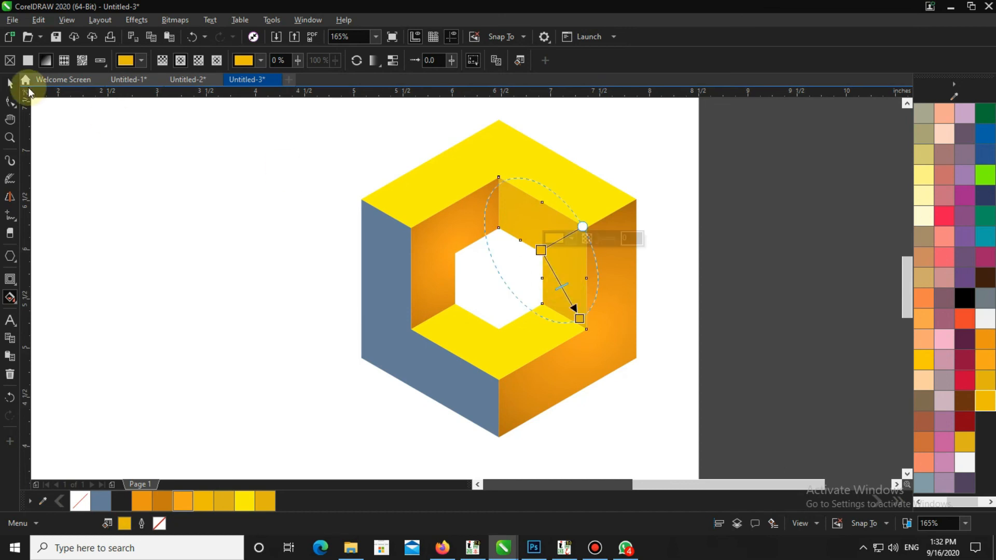
# - Fill the left outer section with dark golden yellow and apply a gradient ending in a lighter golden yellow along its lower arm
pyautogui.click(10, 85)
pyautogui.click(381, 286)
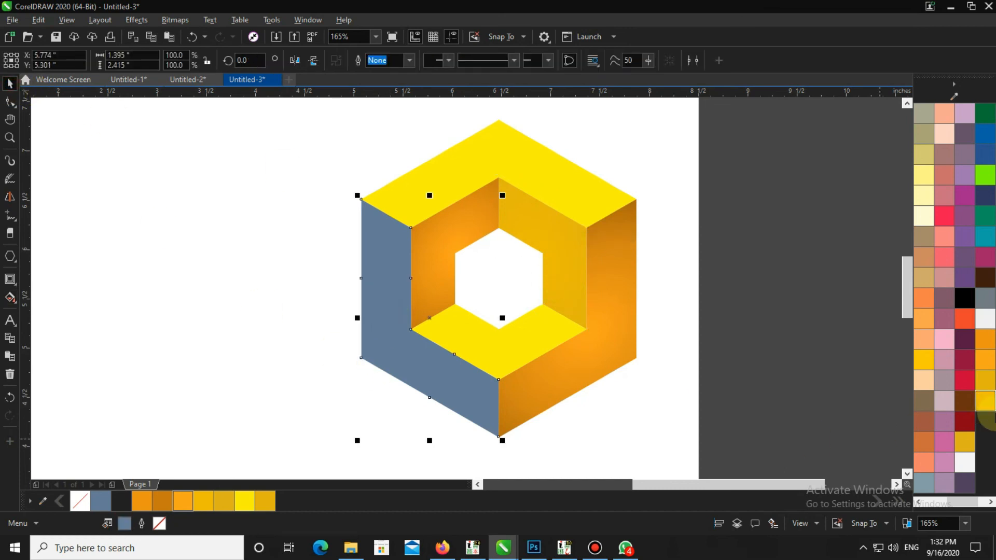
pyautogui.click(917, 364)
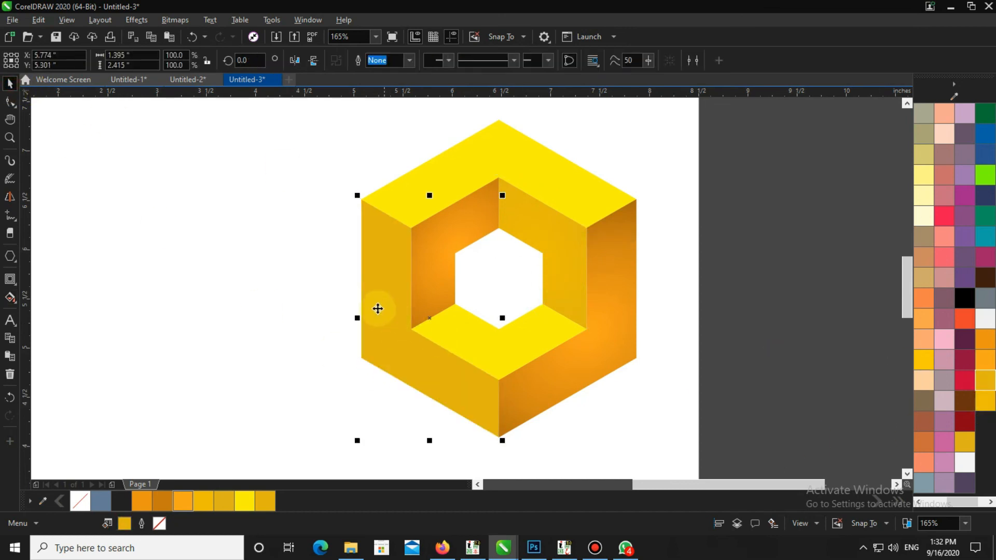
pyautogui.click(12, 303)
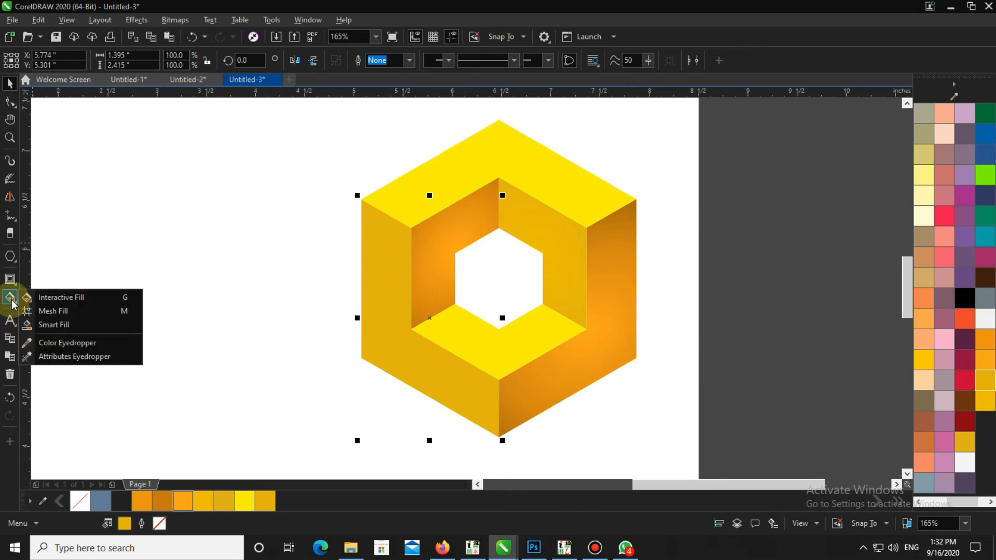
pyautogui.click(48, 296)
pyautogui.moveTo(441, 357); pyautogui.dragTo(444, 363)
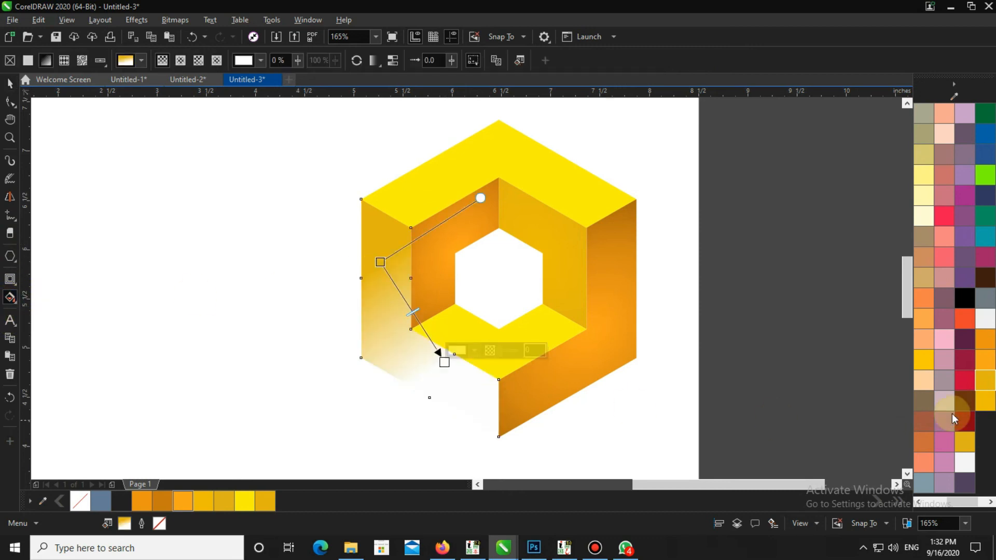
pyautogui.click(984, 402)
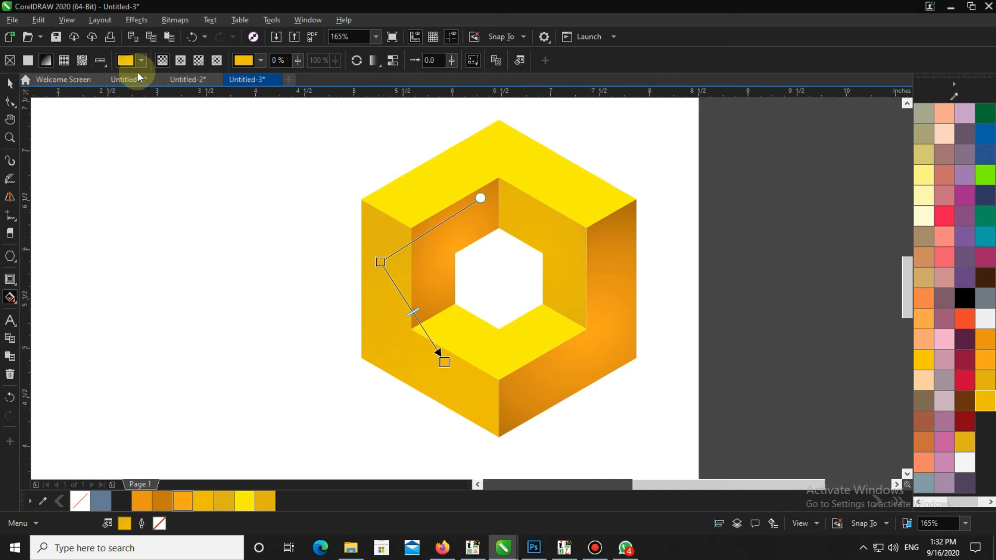
# - Make the left outer section's gradient elliptical, centered at its inner corner and extended toward the hexagon's bottom tip
pyautogui.click(175, 64)
pyautogui.moveTo(447, 361); pyautogui.dragTo(481, 422)
pyautogui.moveTo(413, 311); pyautogui.dragTo(415, 330)
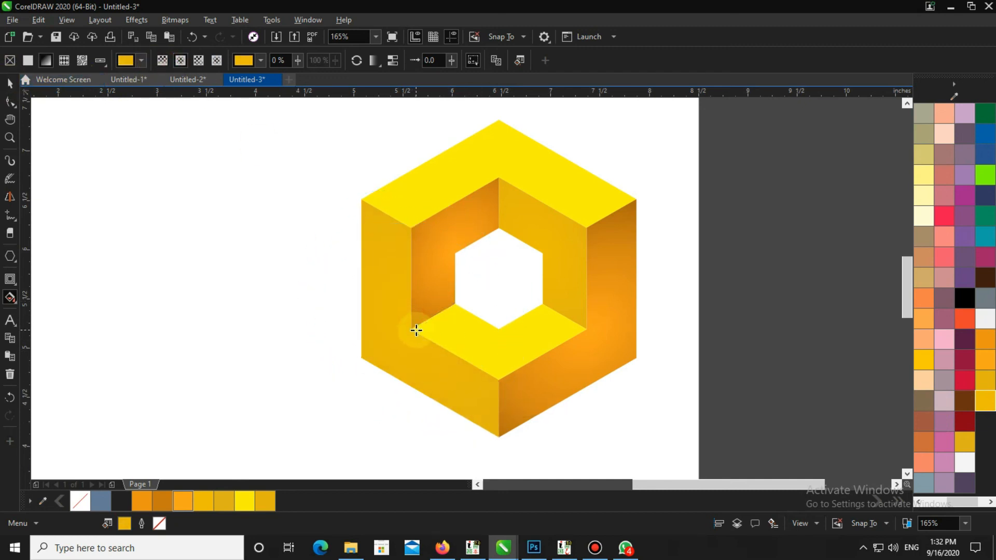
pyautogui.moveTo(445, 373)
pyautogui.mouseDown()
pyautogui.moveTo(433, 356)
pyautogui.moveTo(483, 427)
pyautogui.mouseUp()
pyautogui.moveTo(415, 330); pyautogui.dragTo(412, 331)
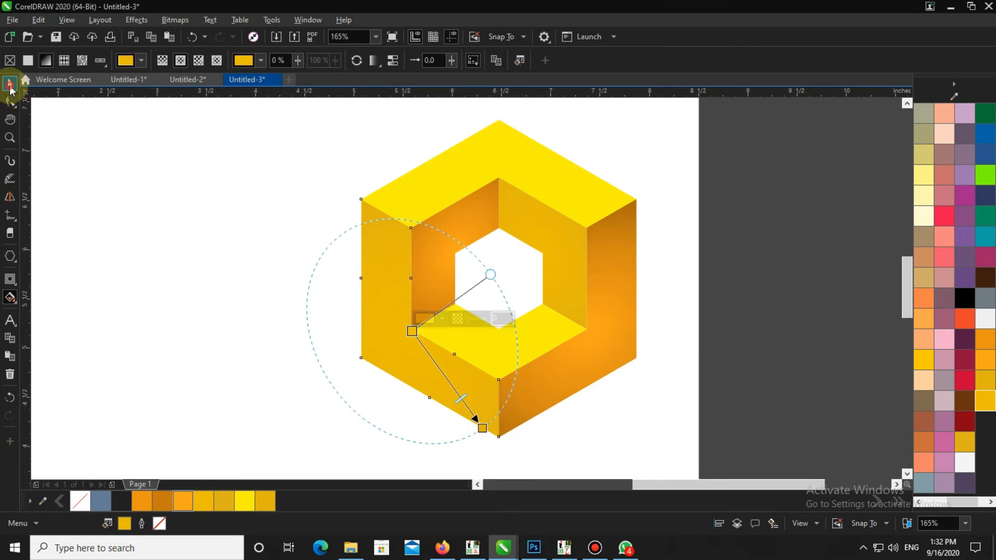
# - Move the whole hexagon logo to the horizontal middle of the page and deselect it
pyautogui.click(10, 84)
pyautogui.scroll(-4, 260, 218)
pyautogui.moveTo(387, 284); pyautogui.dragTo(298, 259)
pyautogui.click(140, 195)
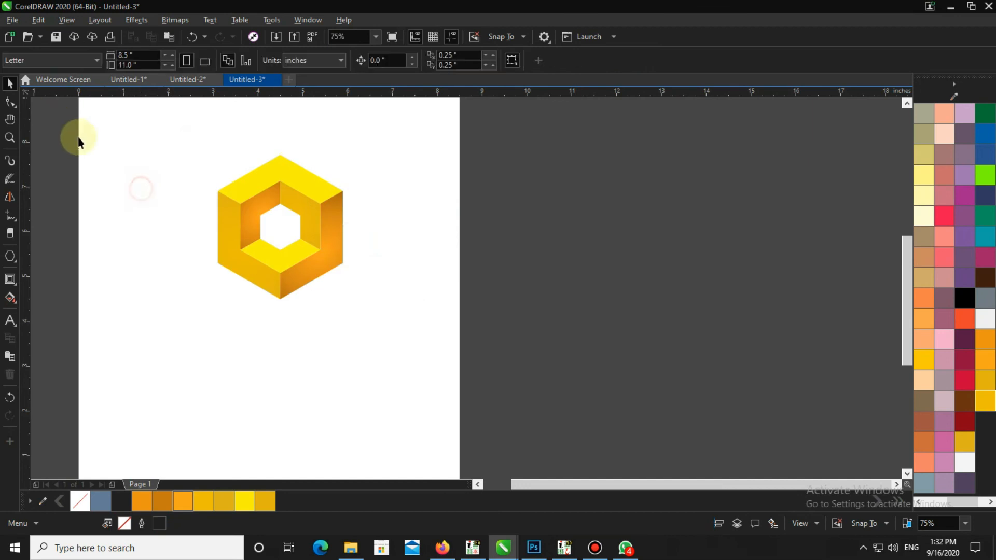
# - Add the text "LOGO MAKER" in 24 pt Arial beneath the hexagon logo
pyautogui.click(10, 137)
pyautogui.moveTo(143, 142); pyautogui.dragTo(417, 360)
pyautogui.click(9, 83)
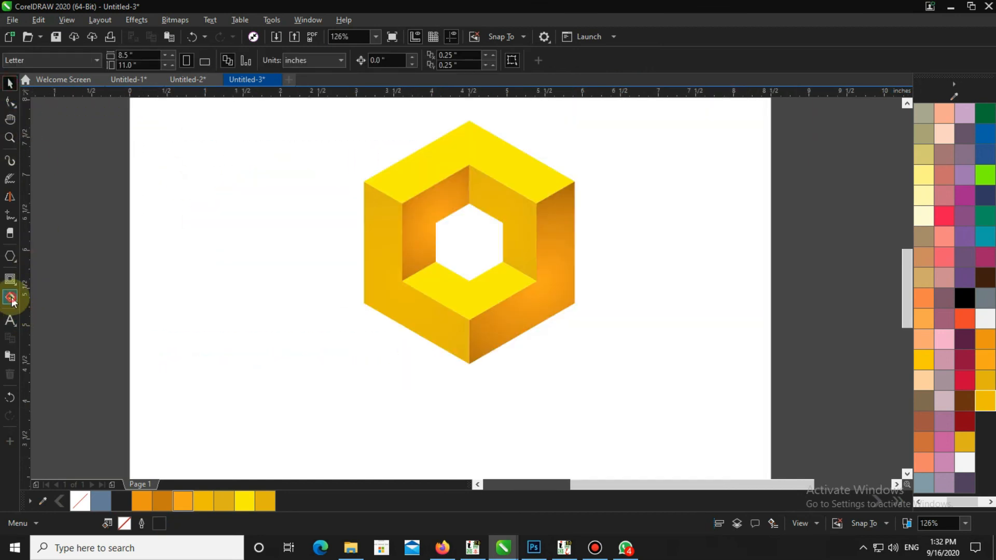
pyautogui.click(12, 322)
pyautogui.click(48, 319)
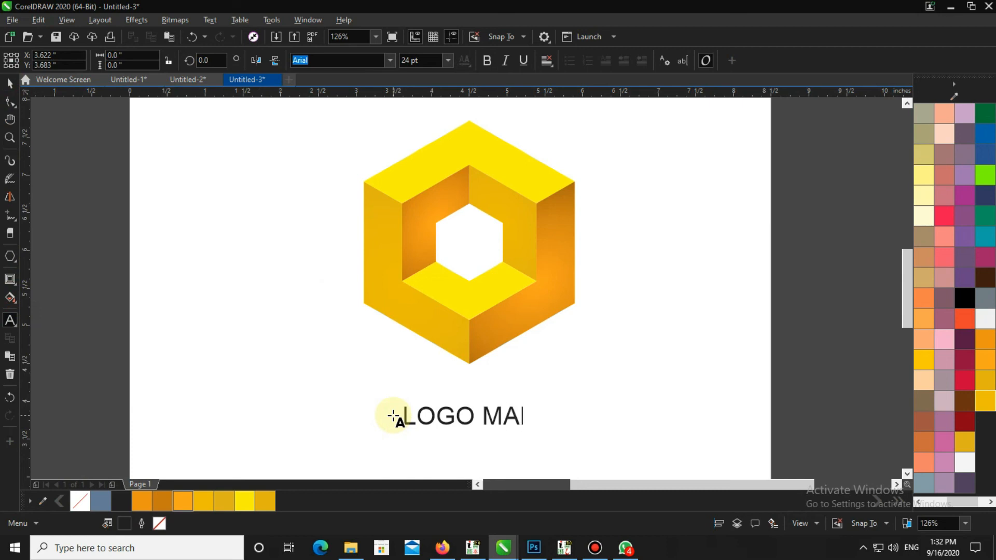
pyautogui.press('Escape')
pyautogui.click(10, 83)
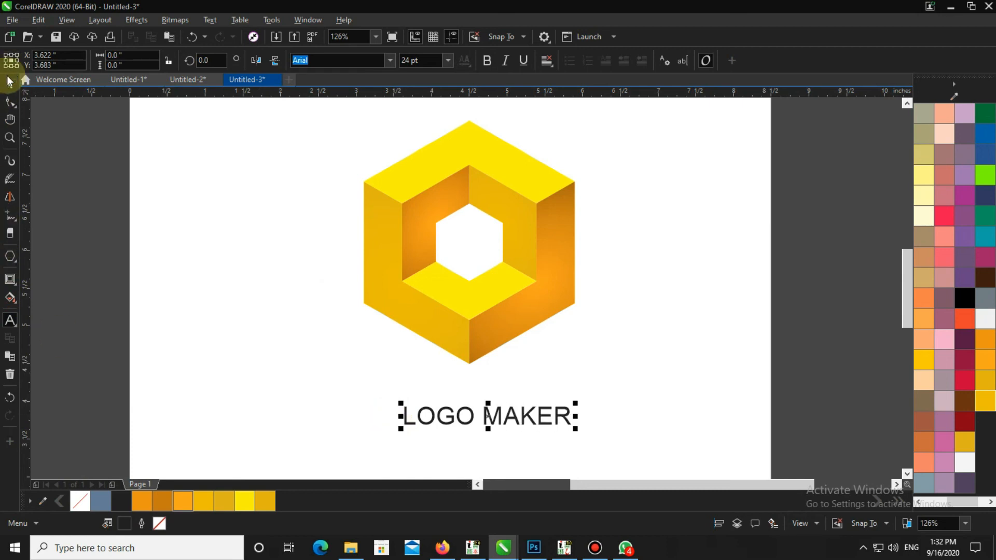
# - Enlarge the LOGO MAKER text to about 34 pt beneath the logo and select it together with the logo
pyautogui.moveTo(395, 405); pyautogui.dragTo(433, 412)
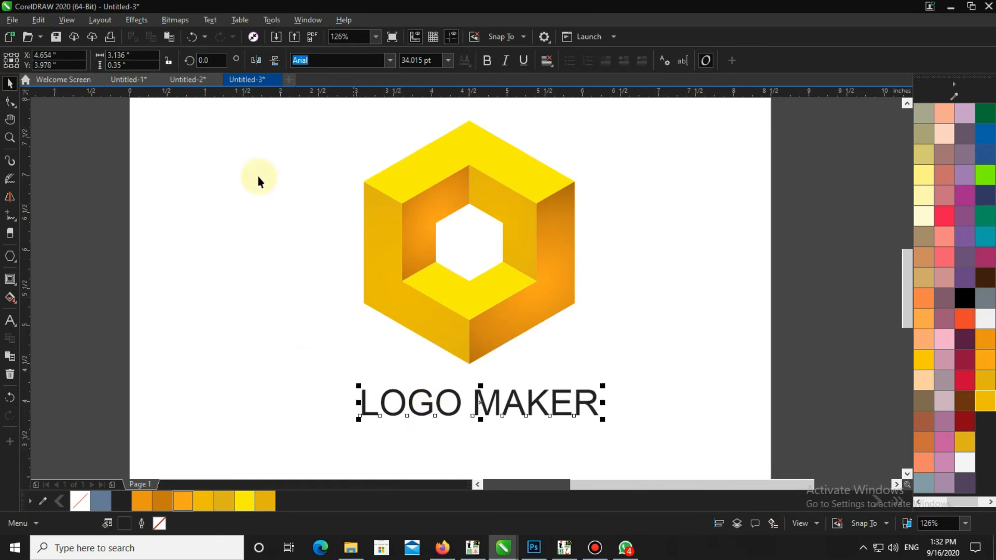
pyautogui.moveTo(677, 437); pyautogui.dragTo(674, 436)
pyautogui.rightClick(643, 333)
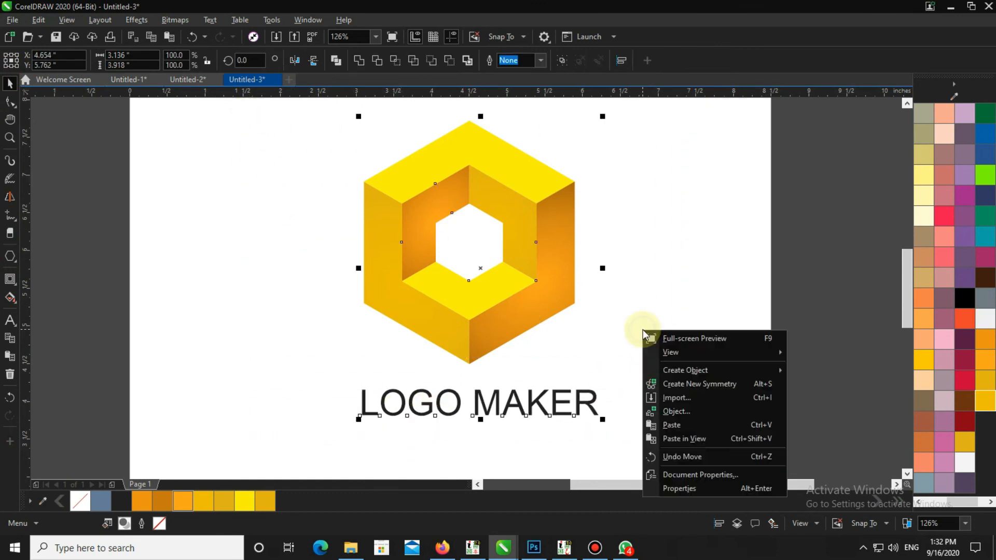